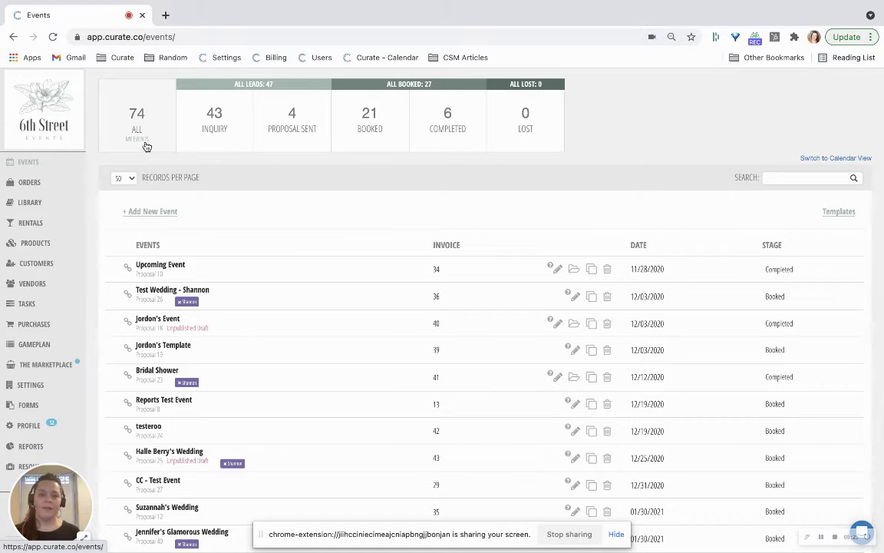
Filter the events list to My Events, look through it, and return to all events.
click(145, 143)
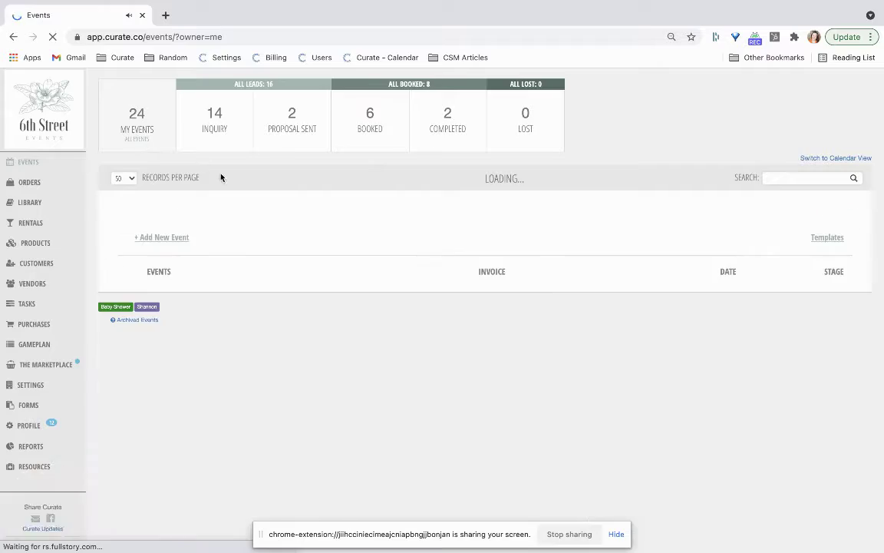
scroll(246, 292, down, 5)
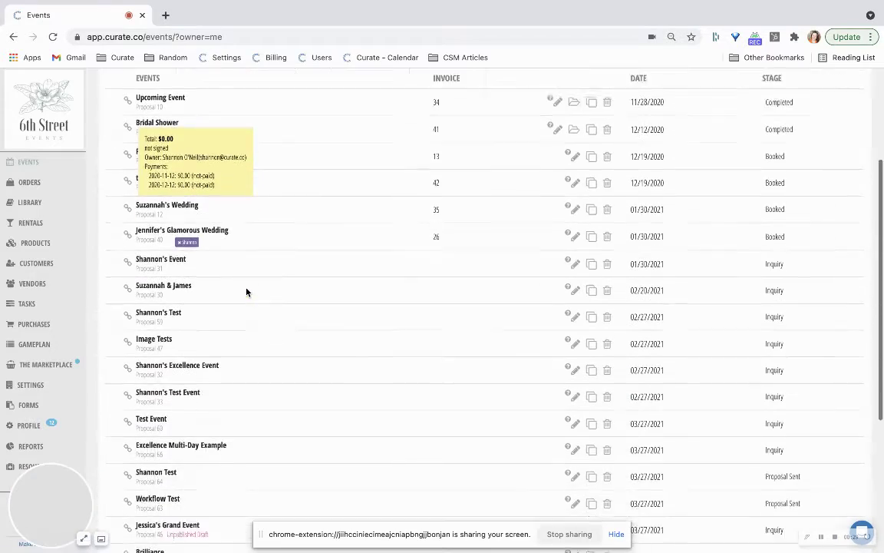
scroll(244, 304, down, 10)
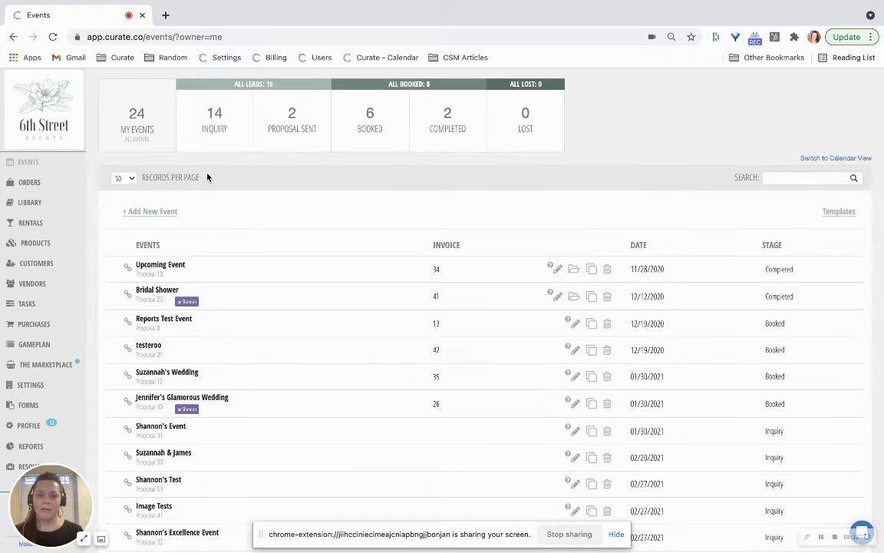
click(142, 143)
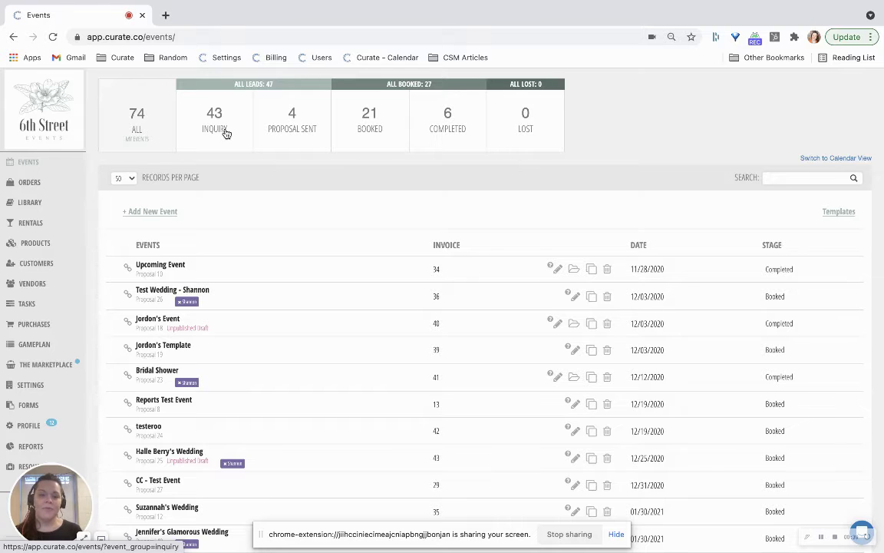
View the events in the Proposal Sent and Completed stages, ending with all events.
click(303, 131)
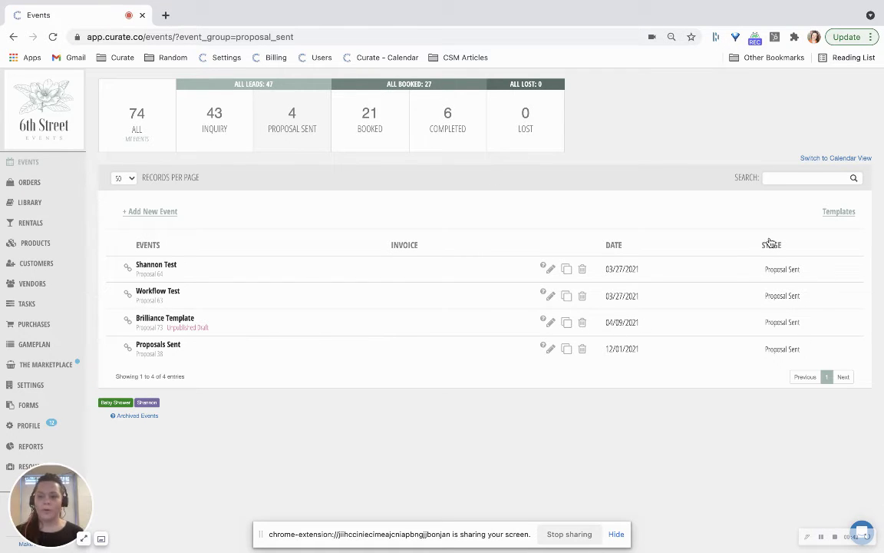
click(446, 113)
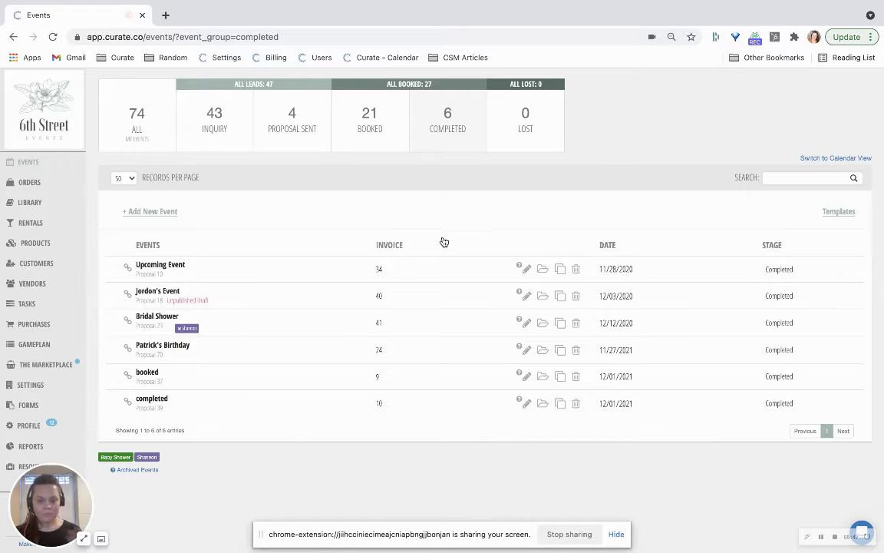
click(138, 113)
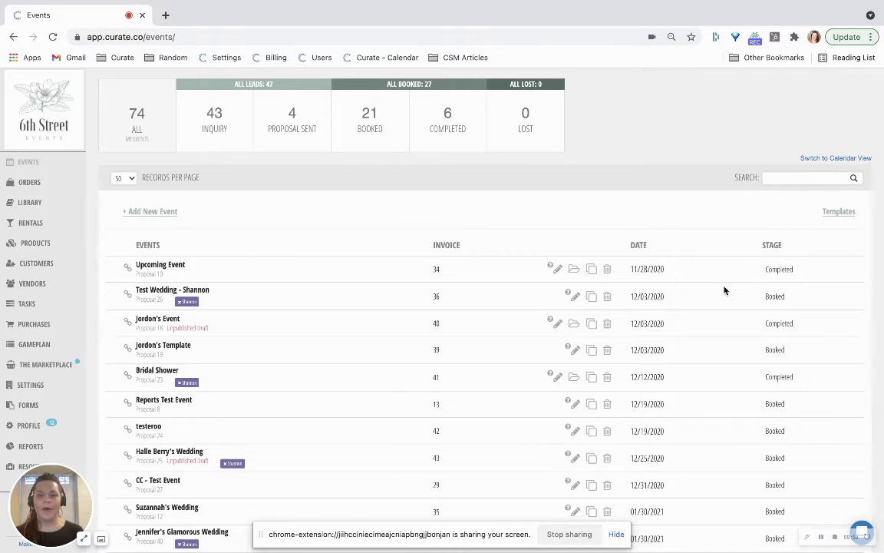
Move Upcoming Event back to the Booked stage and accept the reset of its stage dates.
click(789, 271)
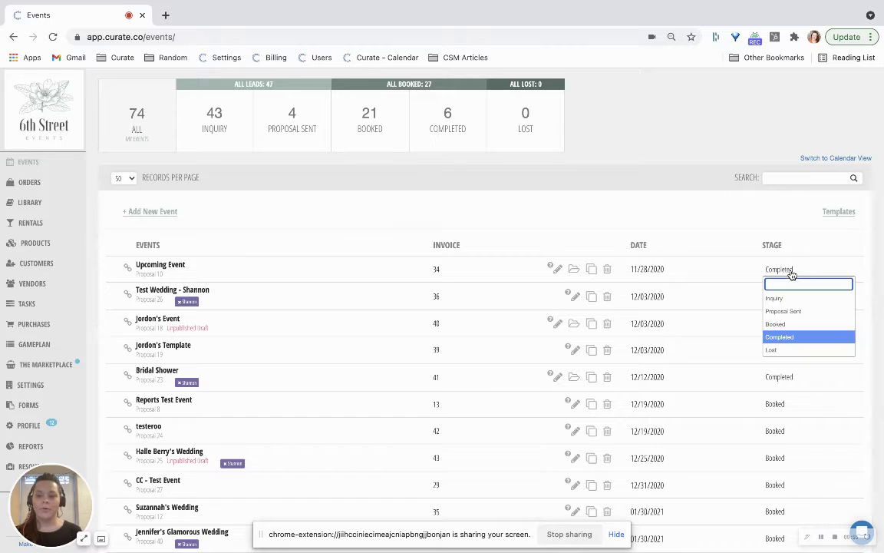
click(800, 326)
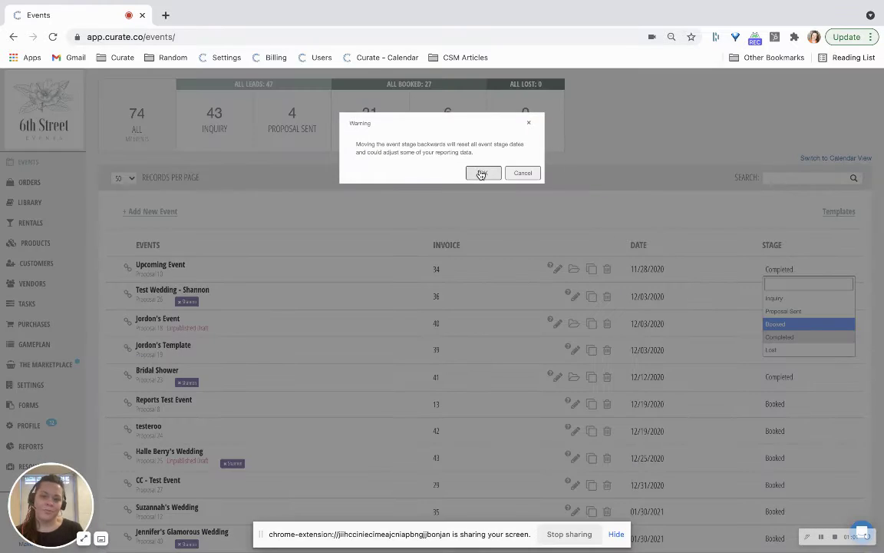
click(480, 172)
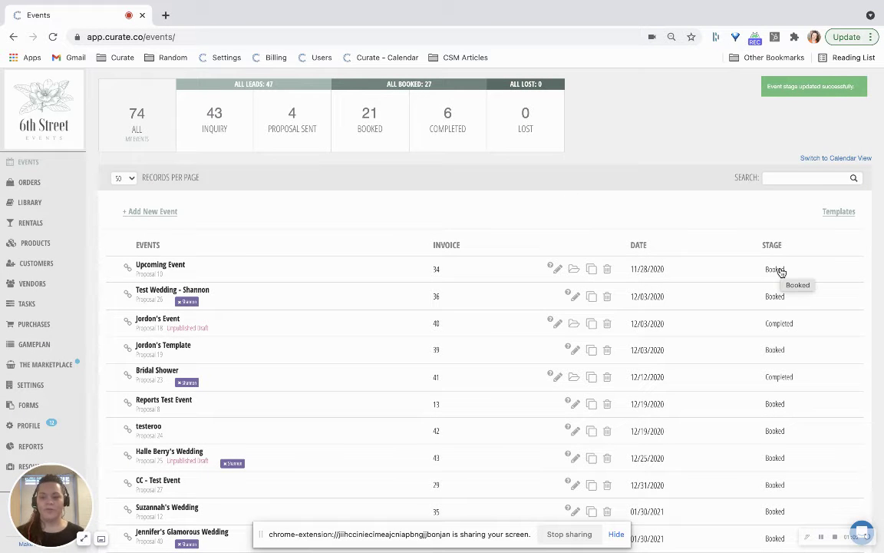
Change the stage of the Spectacular Event dated 05/17/2021 to Booked.
scroll(776, 421, down, 15)
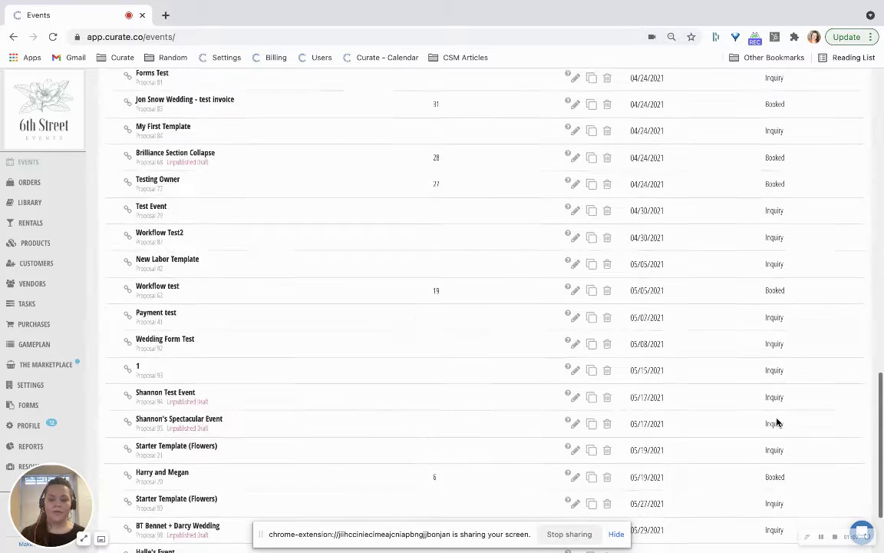
click(774, 315)
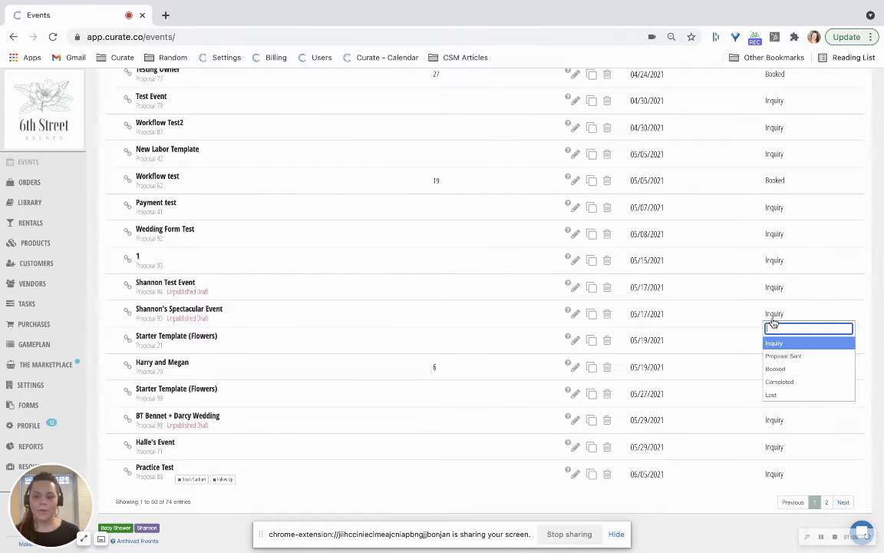
click(777, 368)
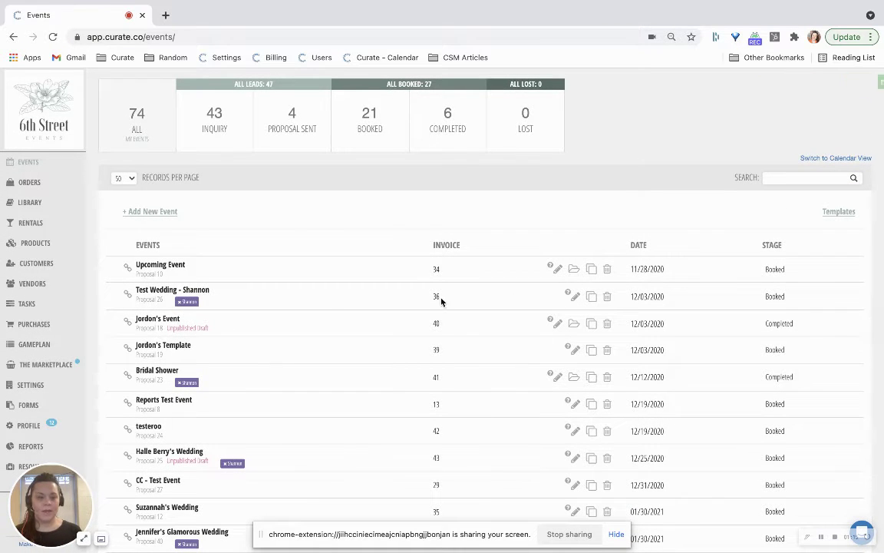
Mark Upcoming Event, the 12/03/2020 Test Wedding, the 12/03/2020 template event and Reports Test Event as Completed in one bulk change.
click(111, 270)
click(111, 296)
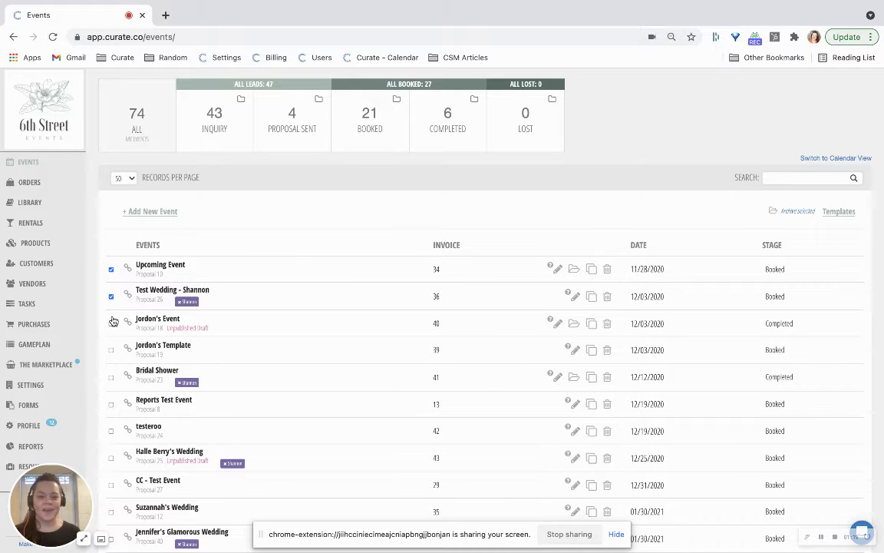
scroll(115, 338, down, 2)
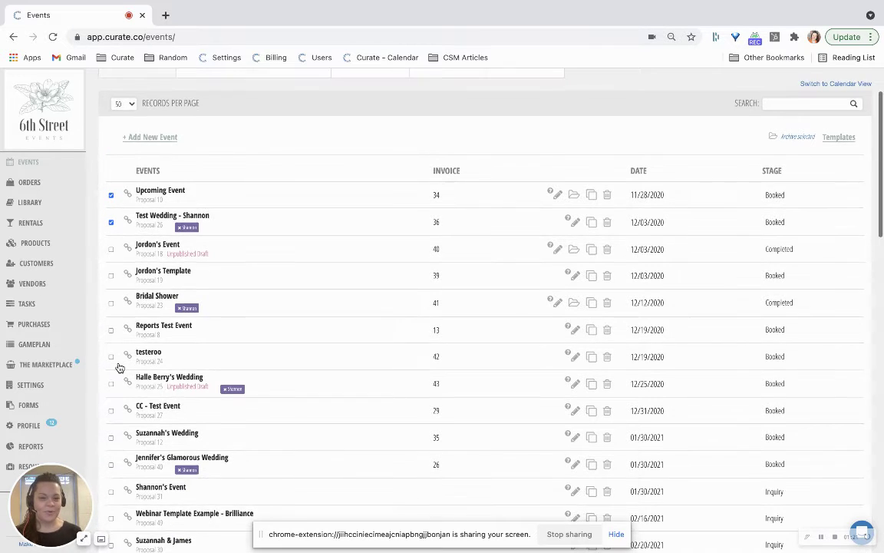
click(111, 285)
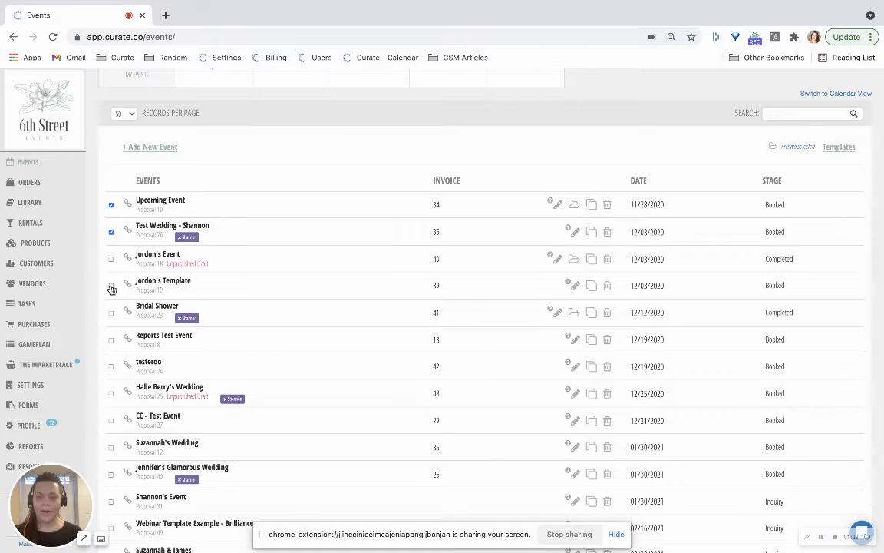
click(112, 339)
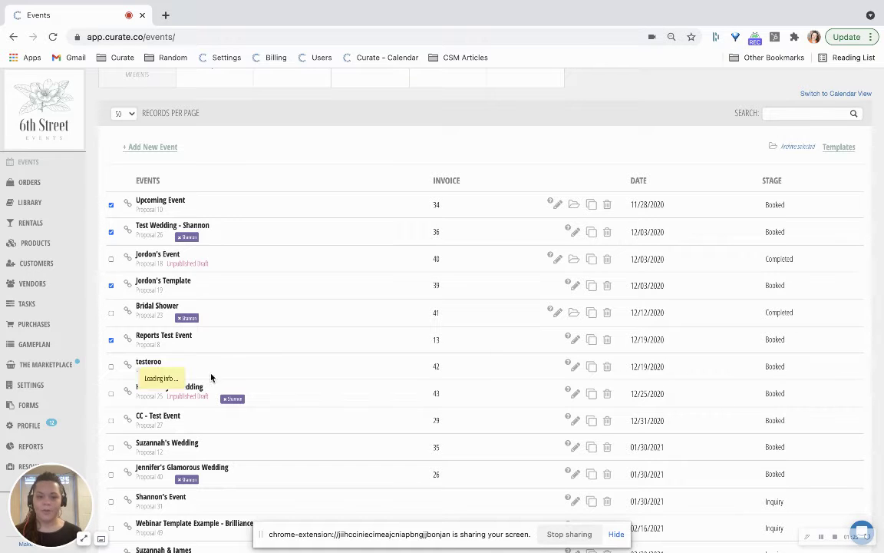
scroll(217, 376, up, 2)
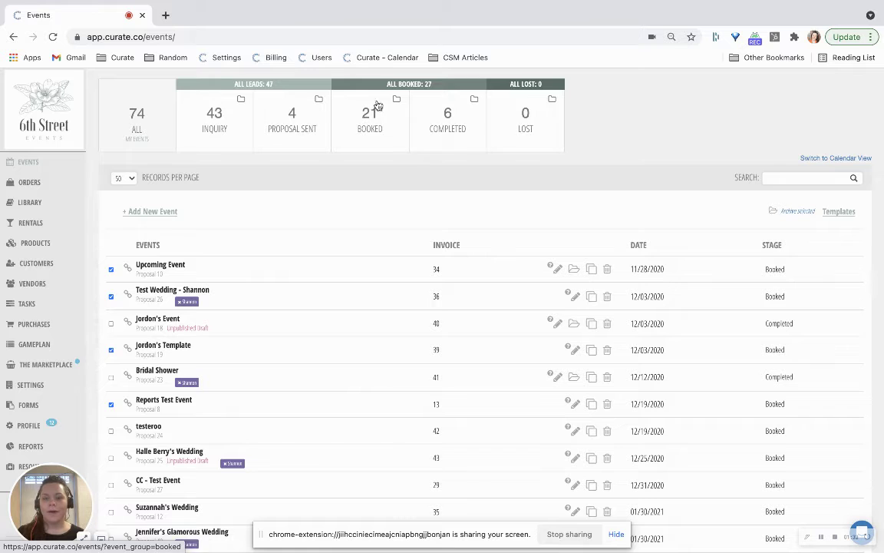
click(474, 100)
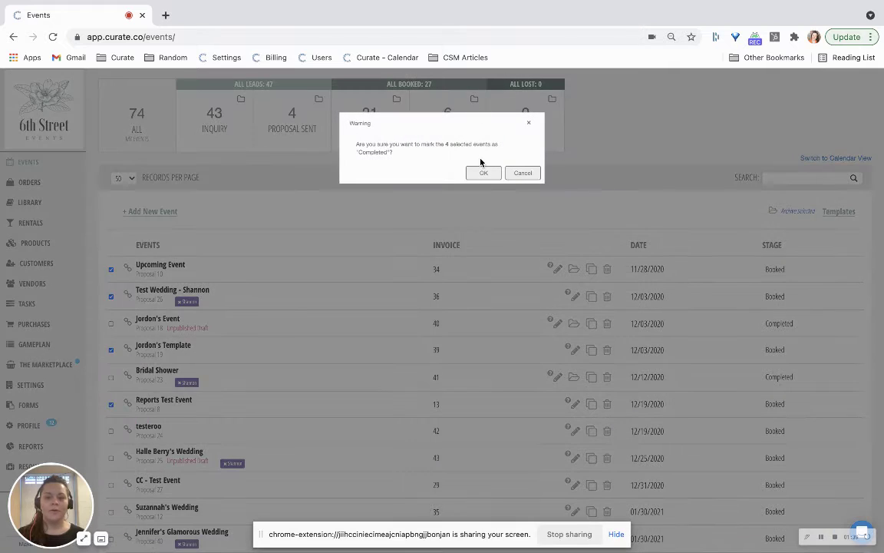
click(484, 173)
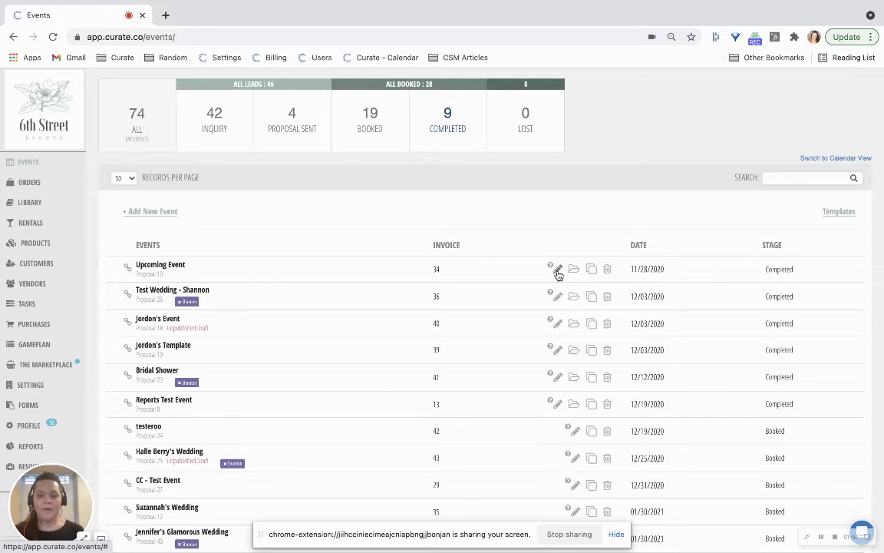
Open Upcoming Event's details for editing and view the customers available for it.
mouse_move(551, 267)
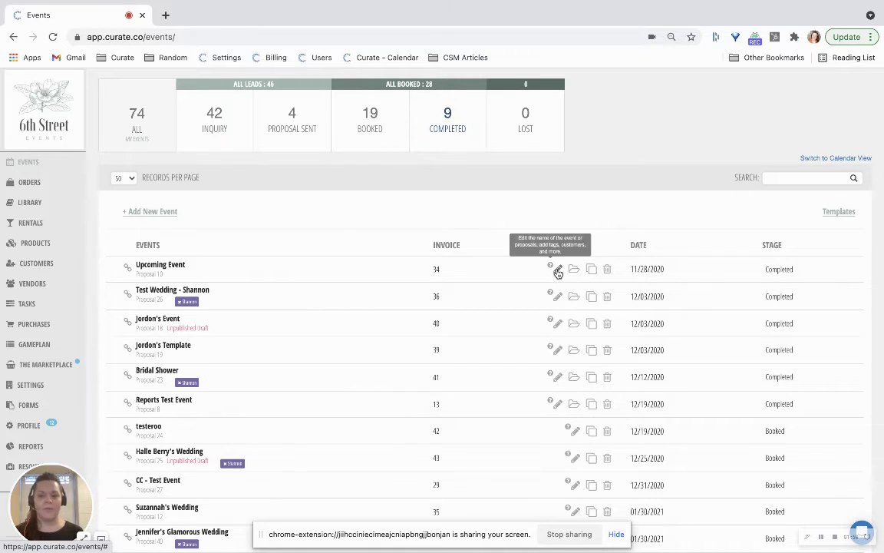
click(557, 270)
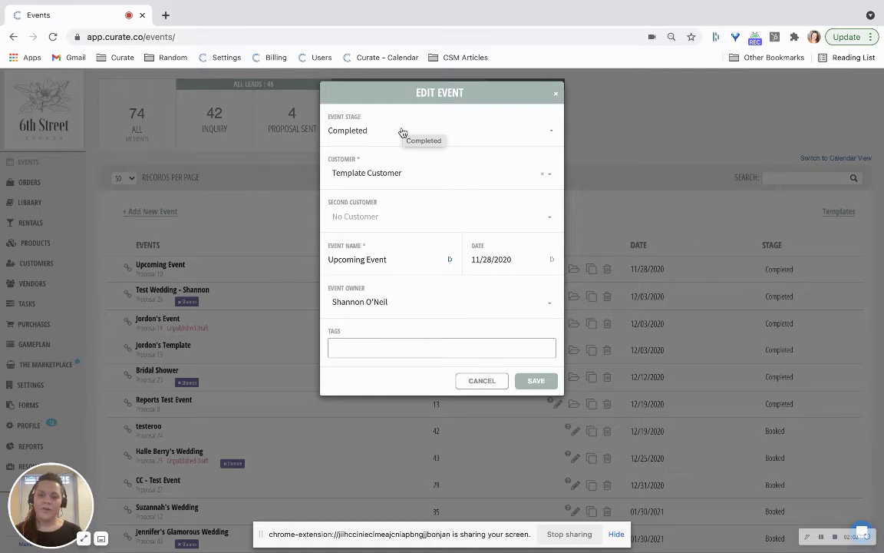
click(395, 173)
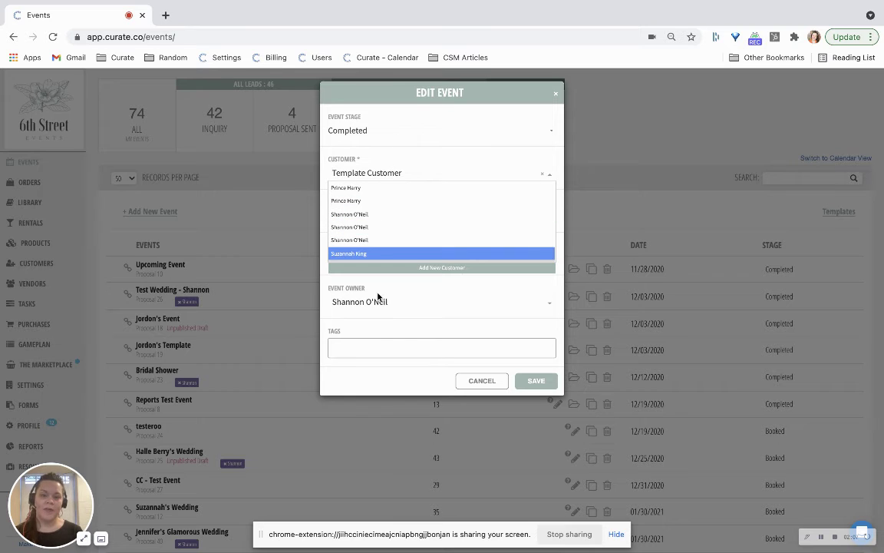
click(401, 360)
Try adding a second customer to the event with signatory turned off, and clear that customer again.
click(405, 215)
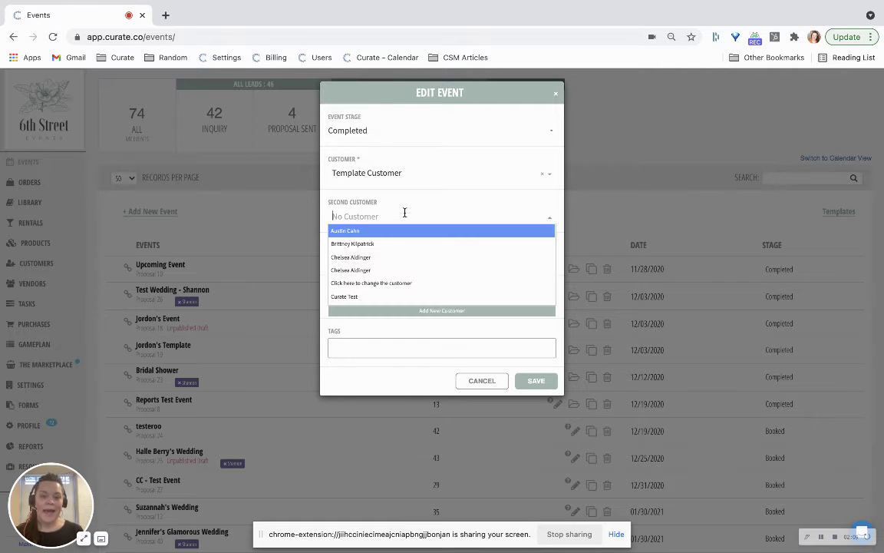
click(395, 270)
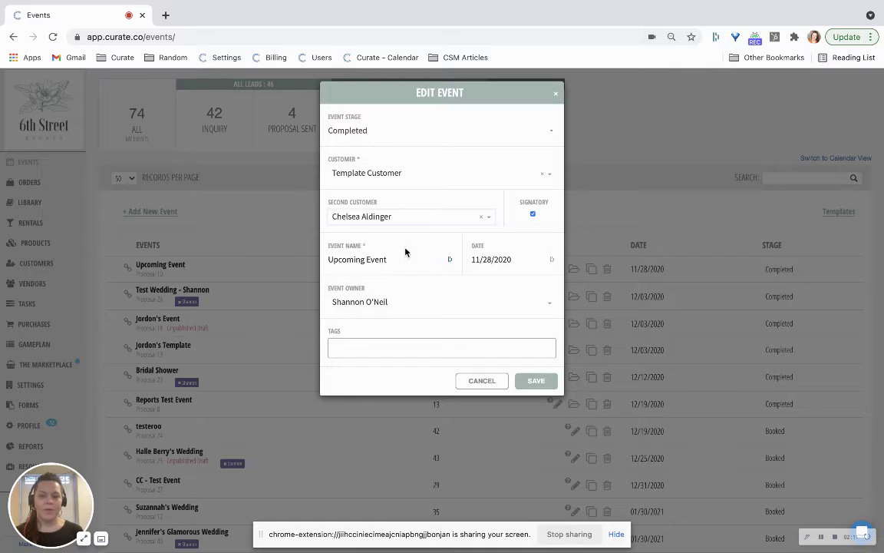
click(532, 214)
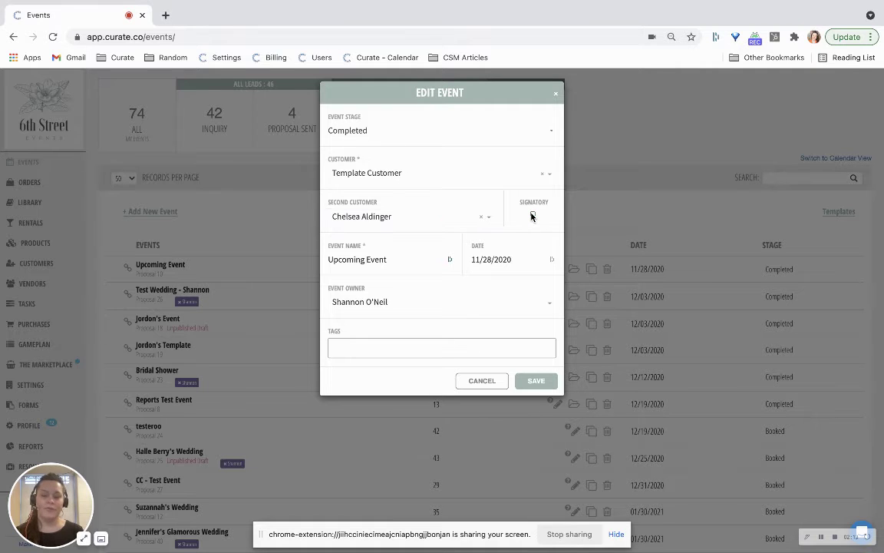
click(482, 217)
Append a hyphen and the owner's first name to the event name Upcoming Event.
click(391, 261)
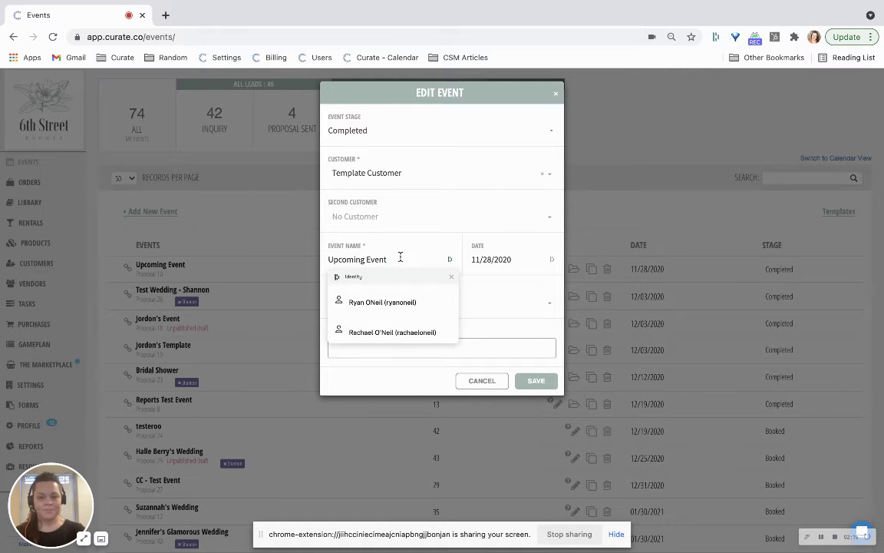
click(400, 258)
text(- Shannon)
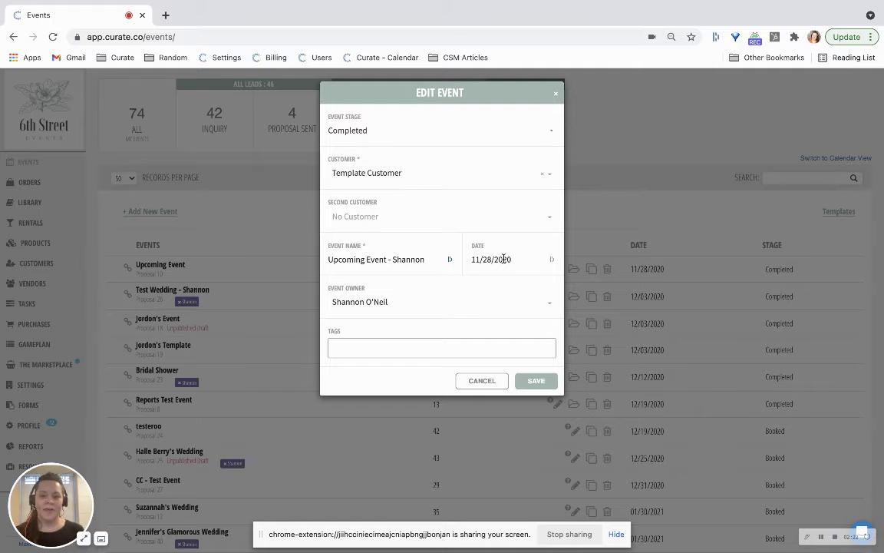
Try assigning the event to a different owner.
click(462, 307)
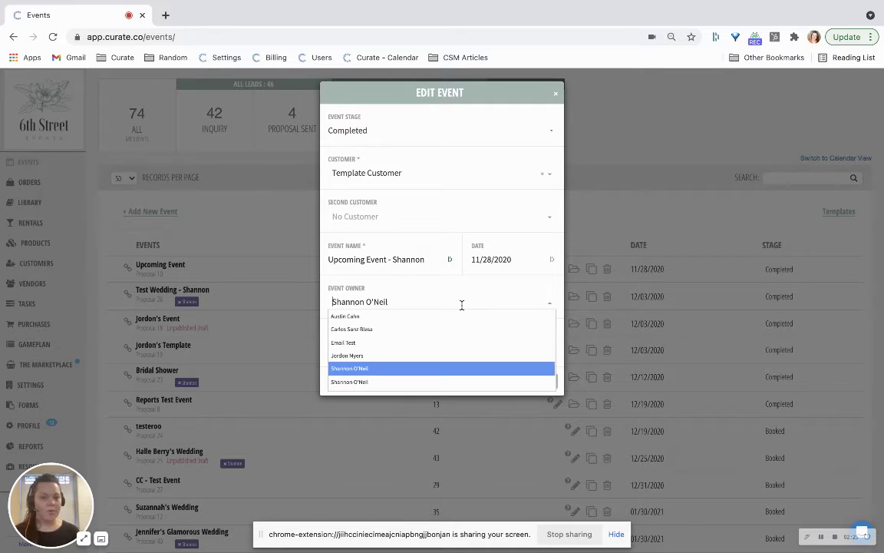
click(449, 355)
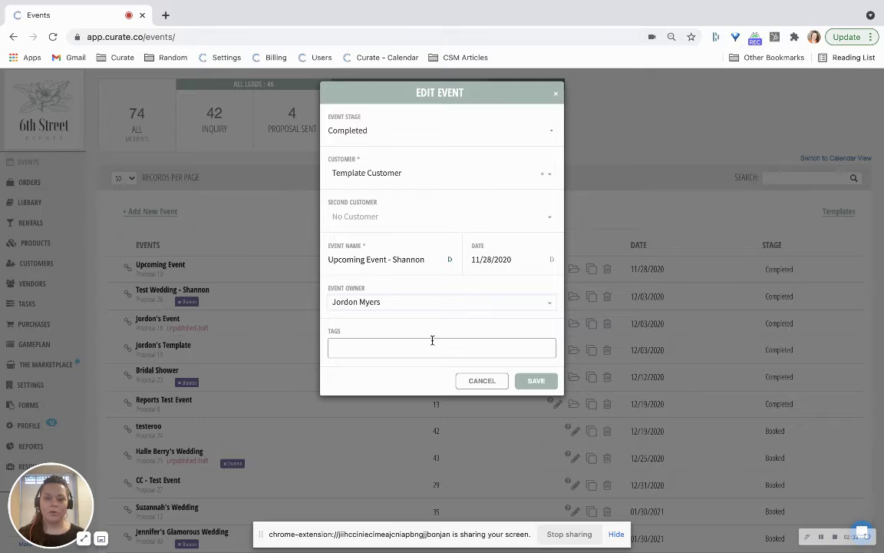
Add the existing tag bearing the owner's first name, restore the original event owner, and save the event.
click(432, 340)
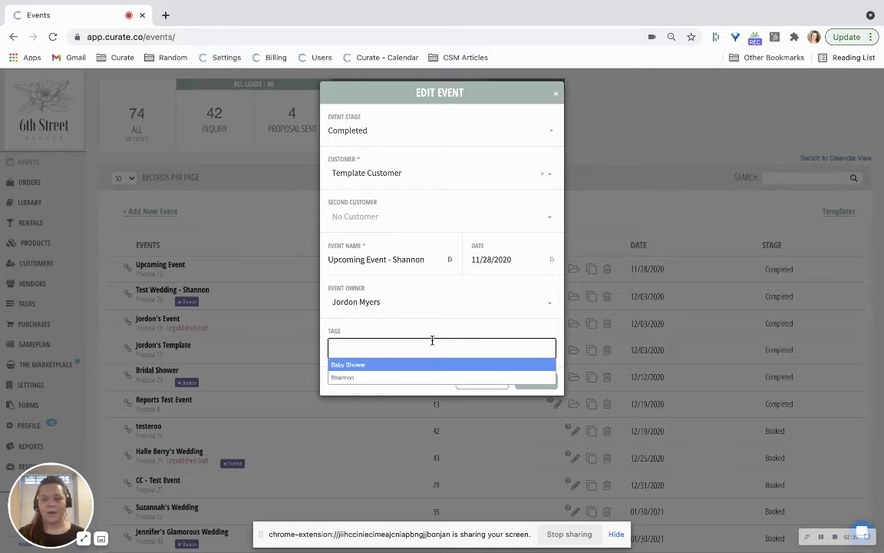
click(407, 377)
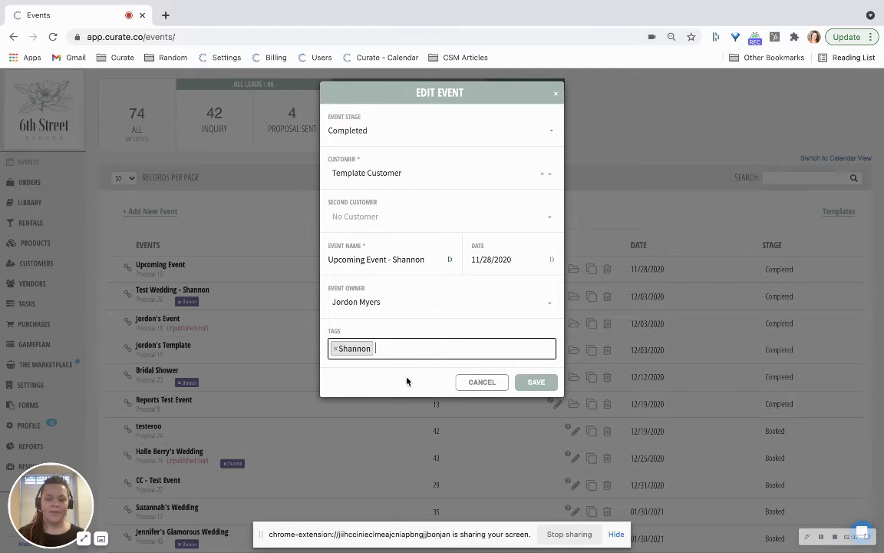
click(398, 306)
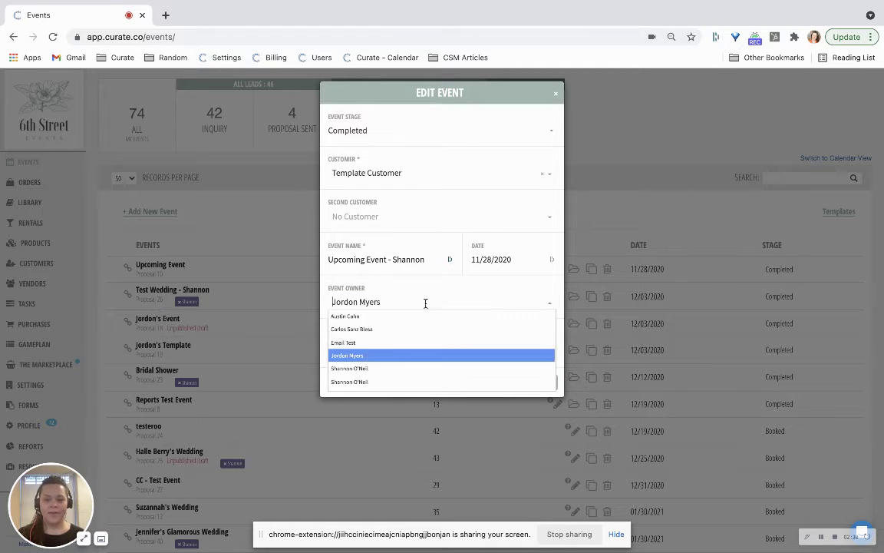
click(400, 368)
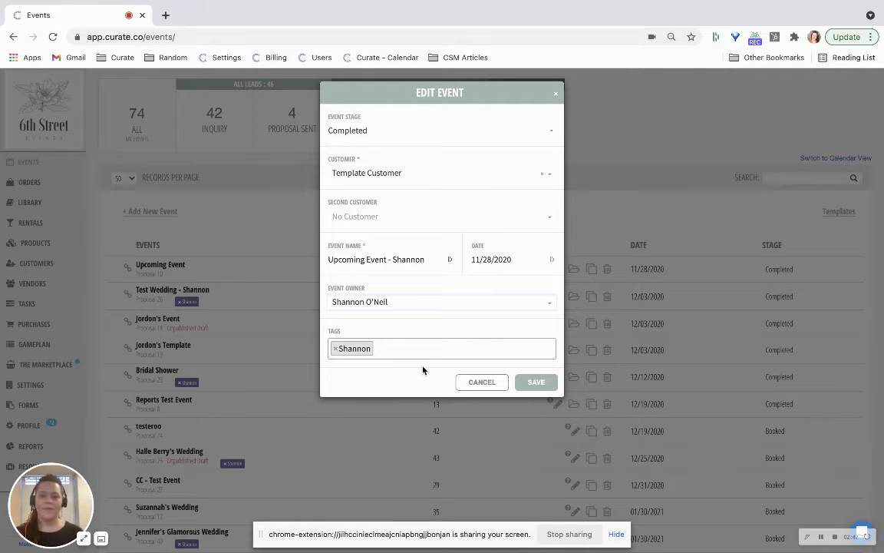
click(535, 382)
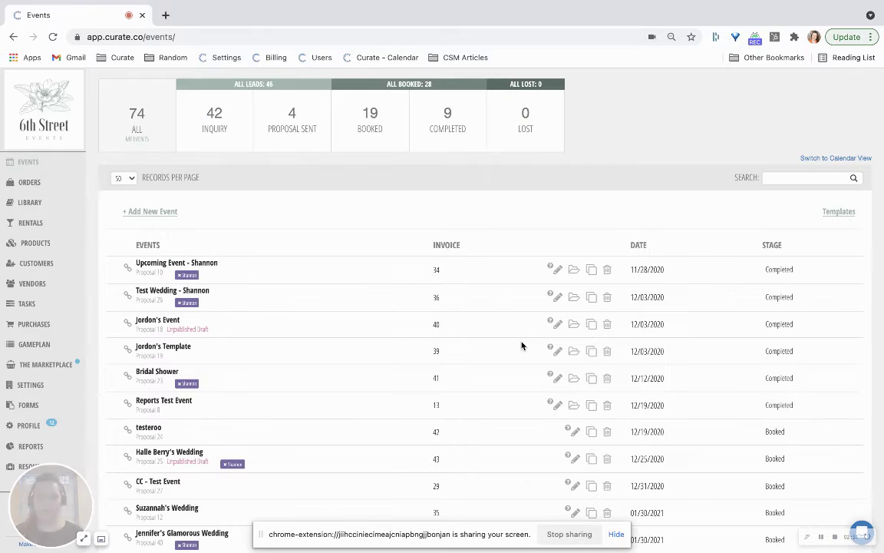
Archive the Upcoming Event at the start of the events list and locate the Archived Events link below the list.
click(573, 271)
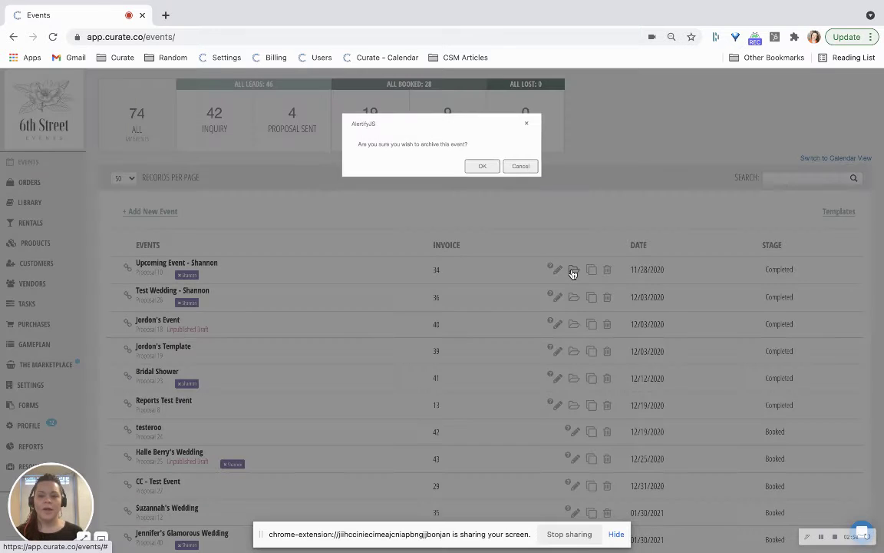
click(484, 168)
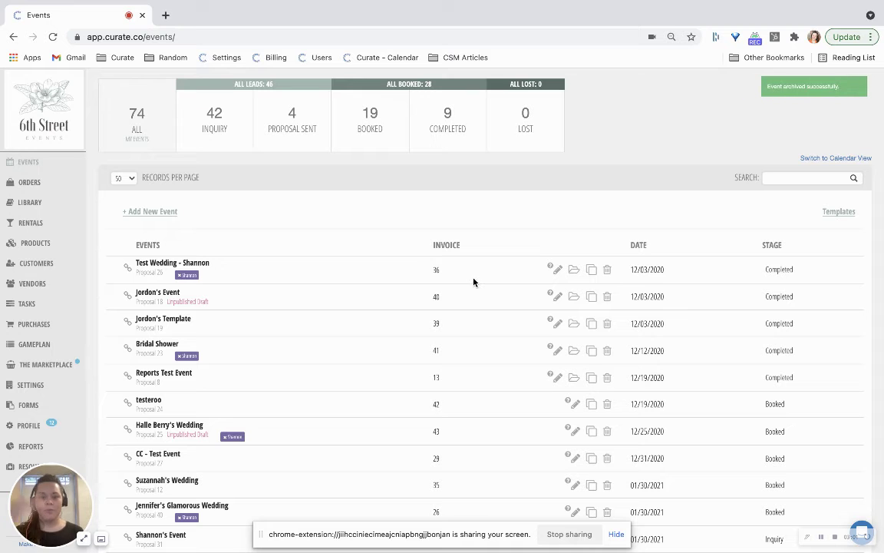
scroll(474, 283, down, 15)
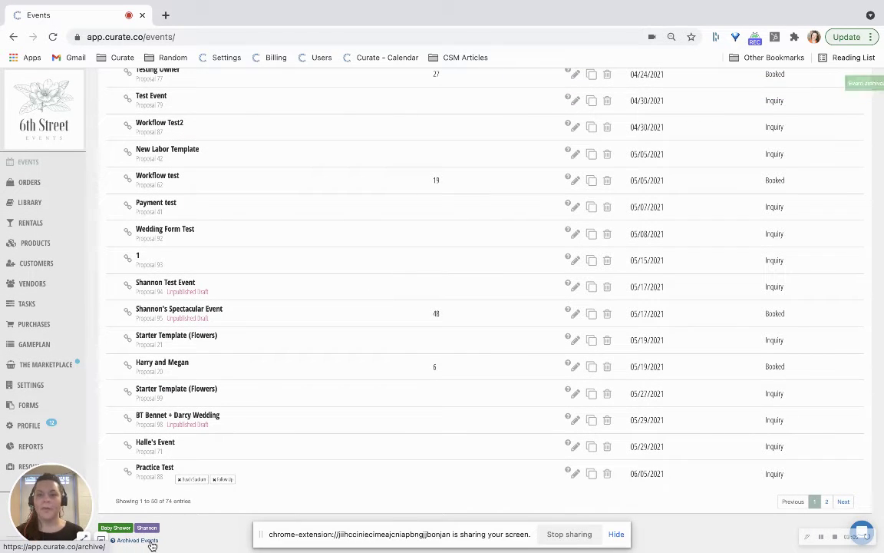
scroll(497, 303, up, 15)
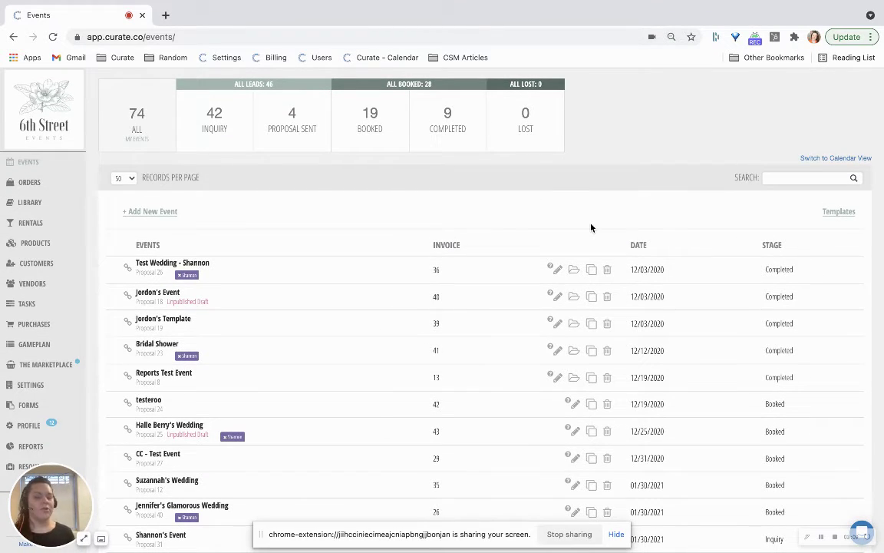
Try duplicating the completed Test Wedding event and assigning an existing customer to the copy.
click(591, 271)
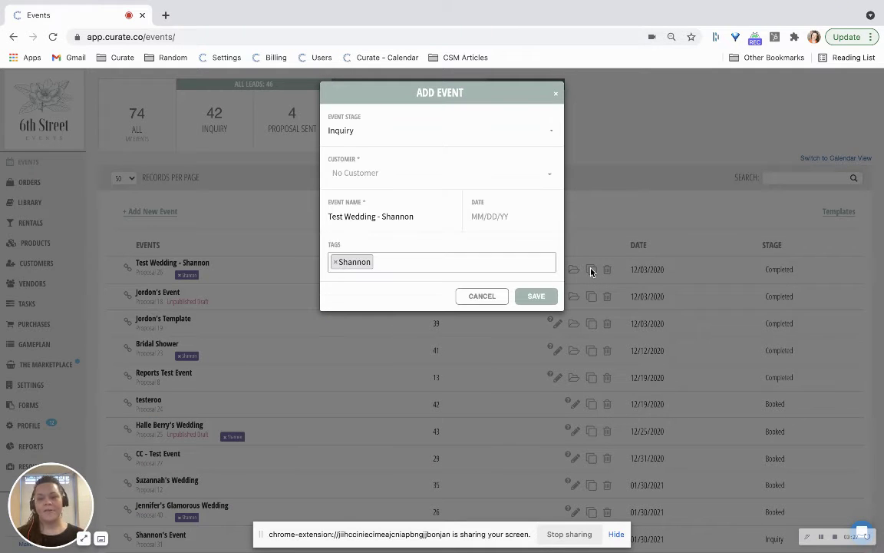
click(421, 175)
scroll(411, 230, down, 10)
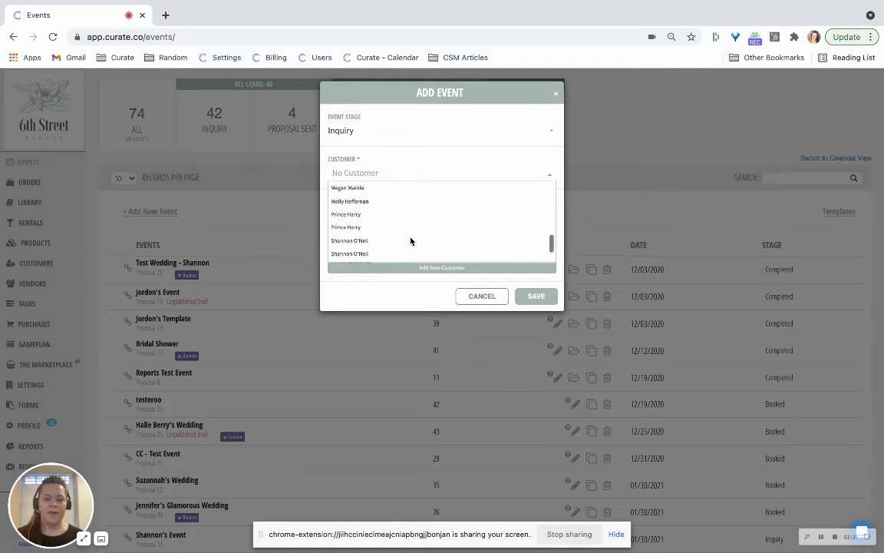
click(410, 242)
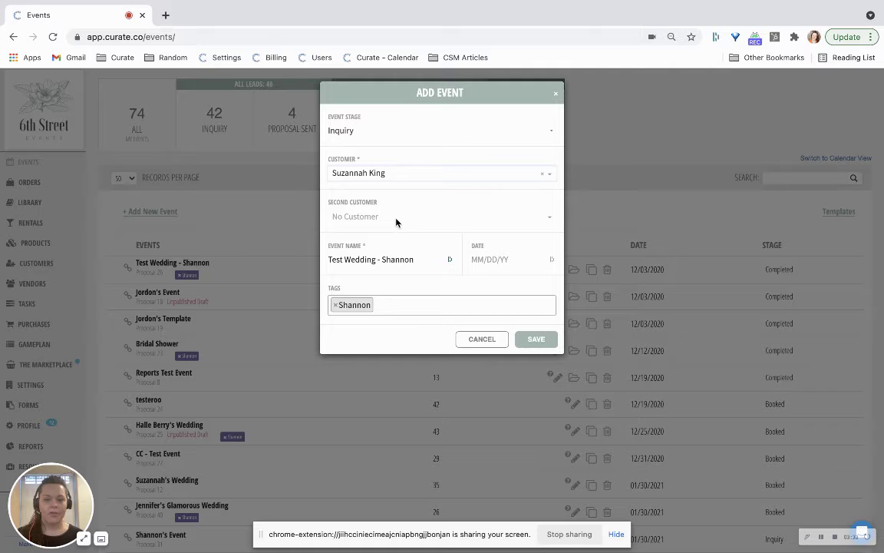
Try naming the copy as the chosen customer's wedding with the date 06/19/2021, and discard the copy.
click(381, 260)
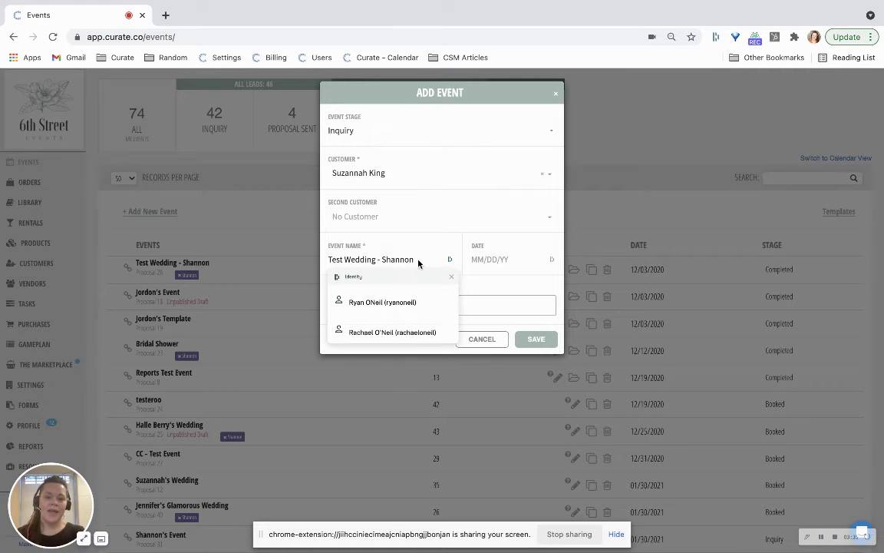
triple_click(415, 260)
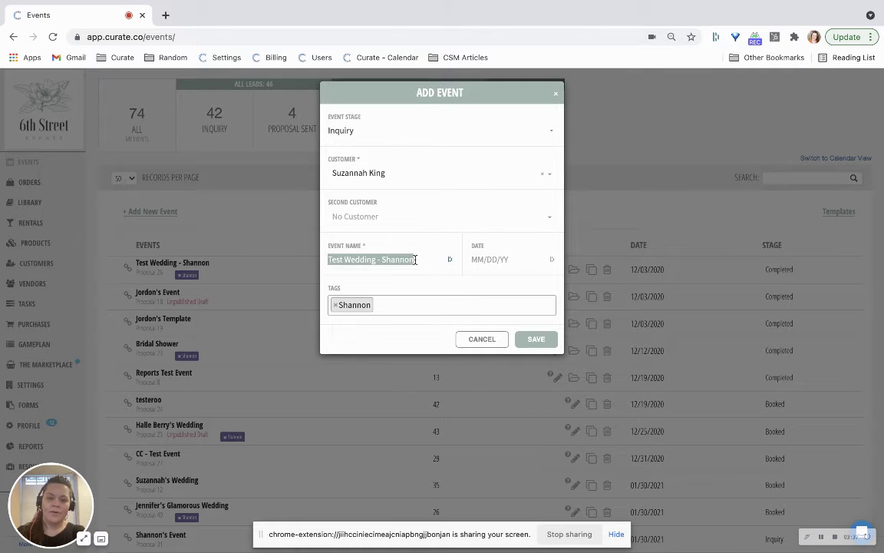
text(Suzannah)
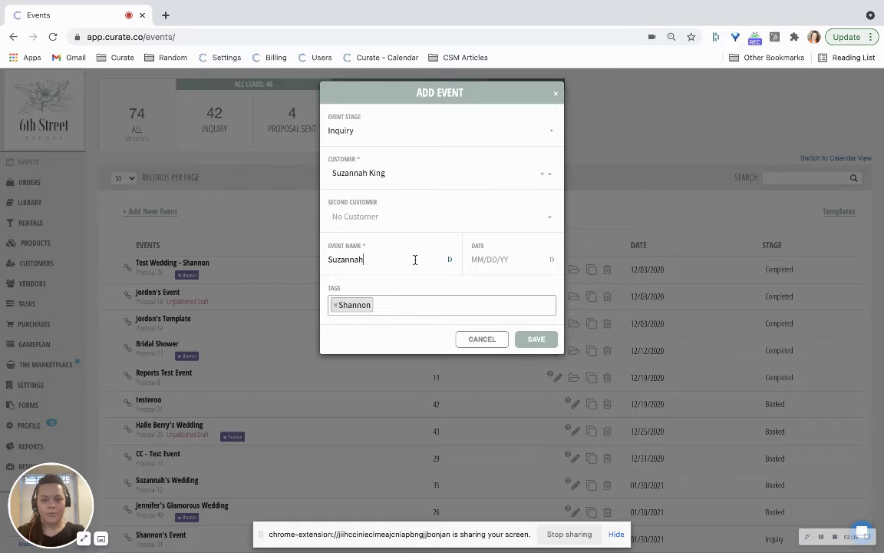
text('s Wedding)
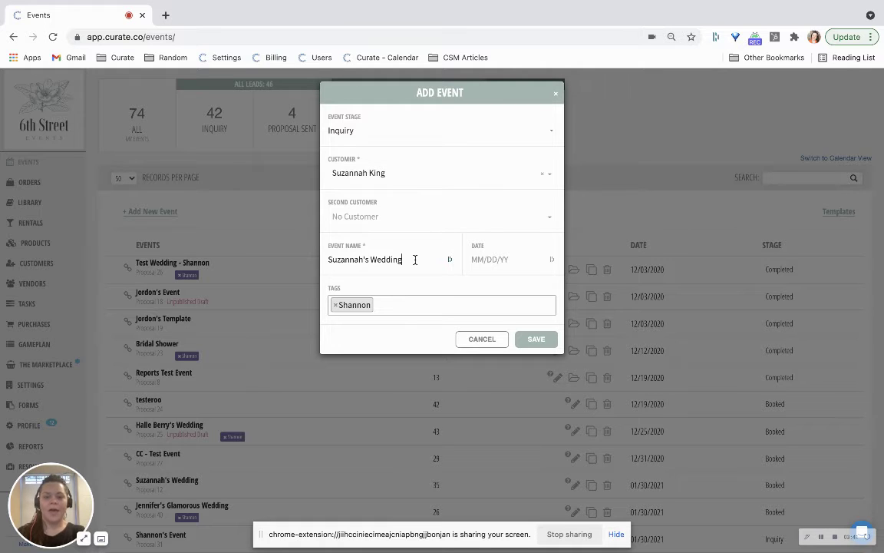
click(495, 255)
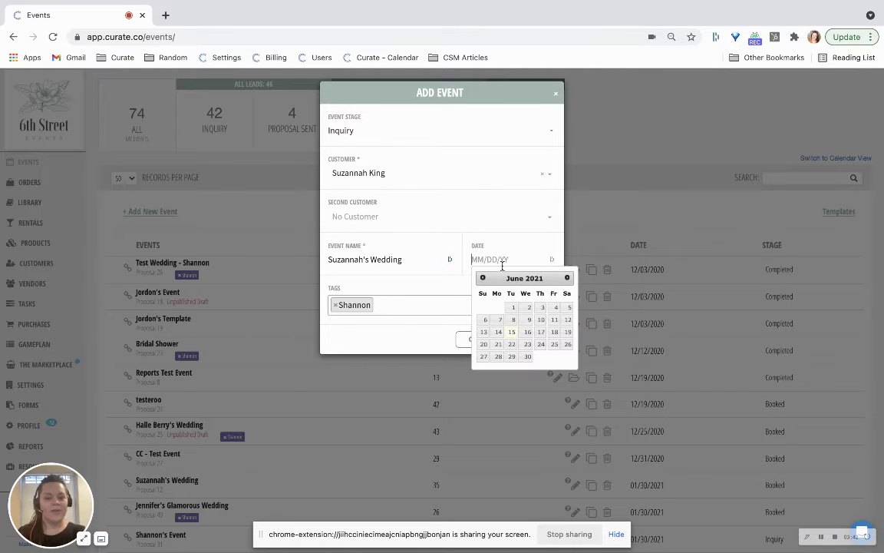
click(564, 331)
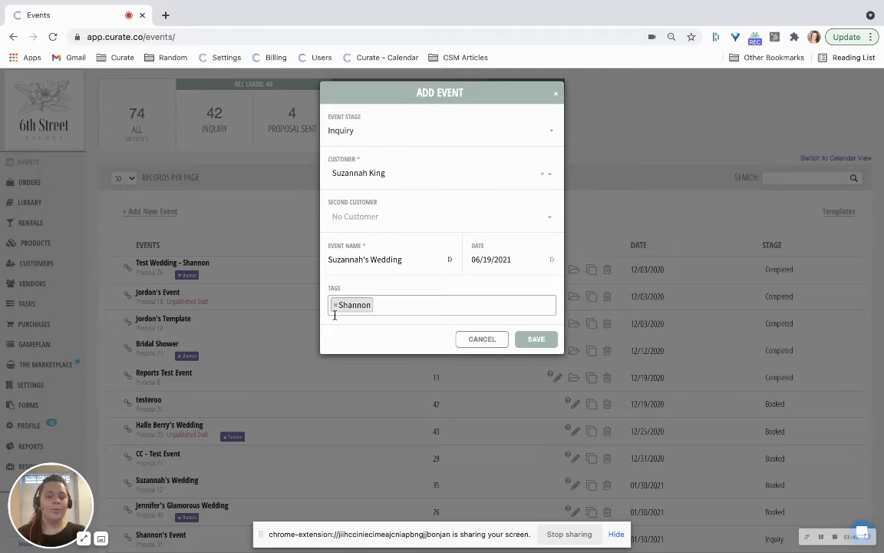
click(482, 338)
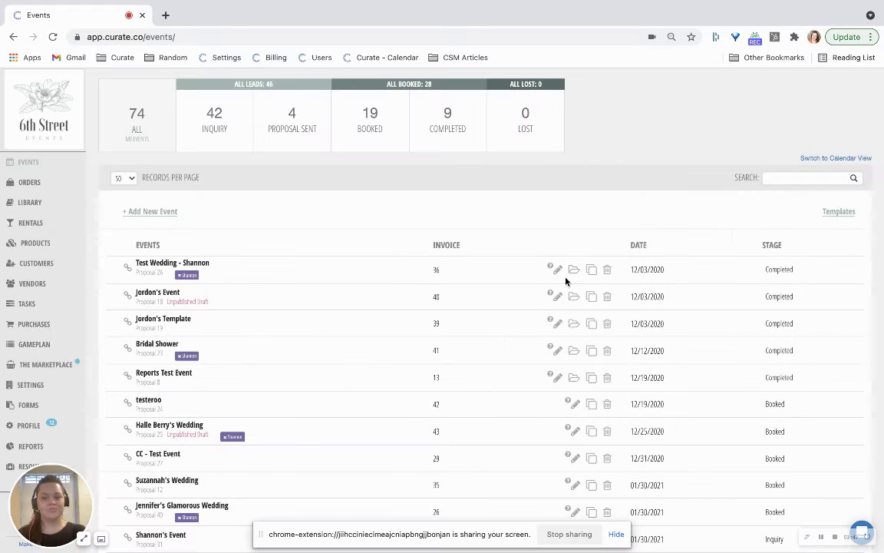
Delete the completed Test Wedding event, agreeing to void its attached invoice.
click(607, 270)
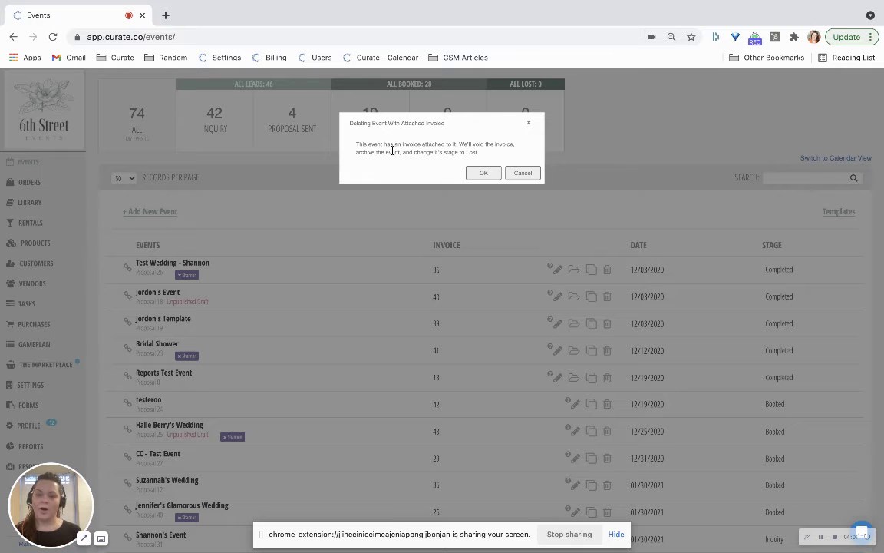
click(484, 174)
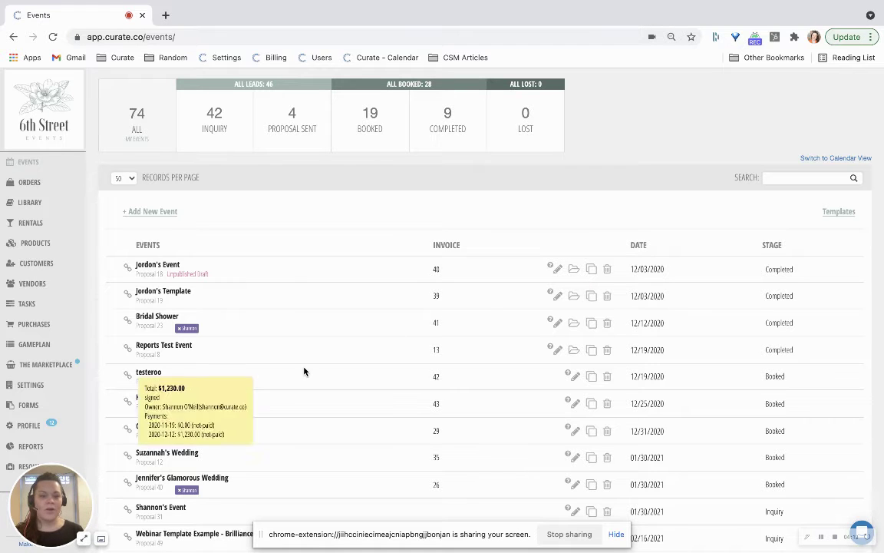
Review the tagged events and filter the events list by the tag bearing the owner's first name.
scroll(258, 384, down, 2)
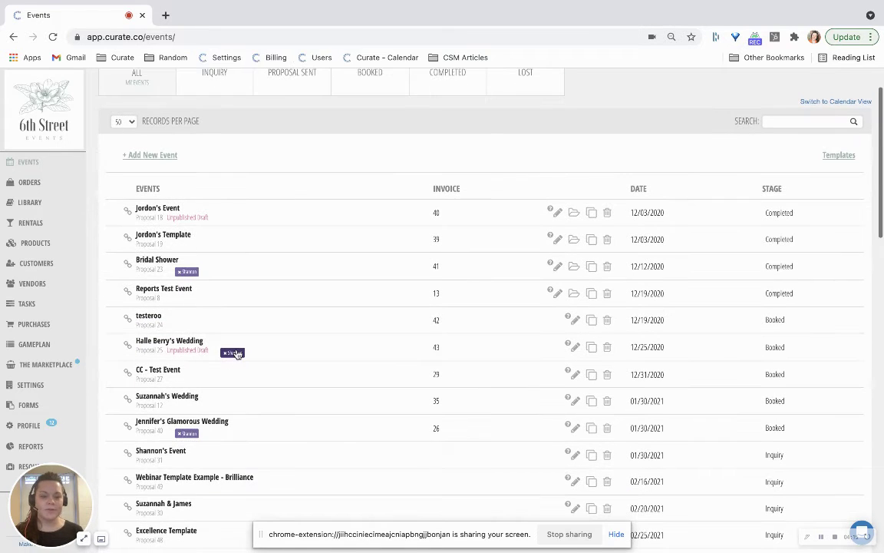
scroll(280, 431, down, 2)
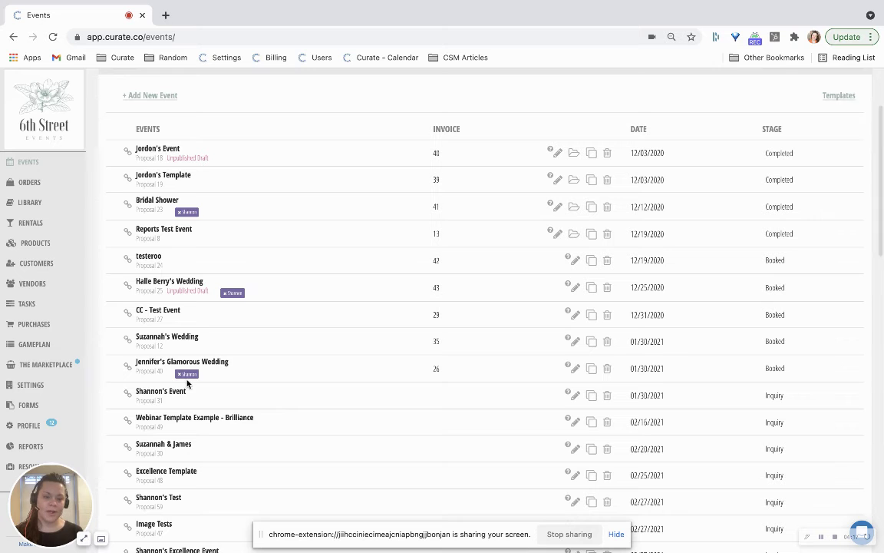
scroll(199, 376, up, 4)
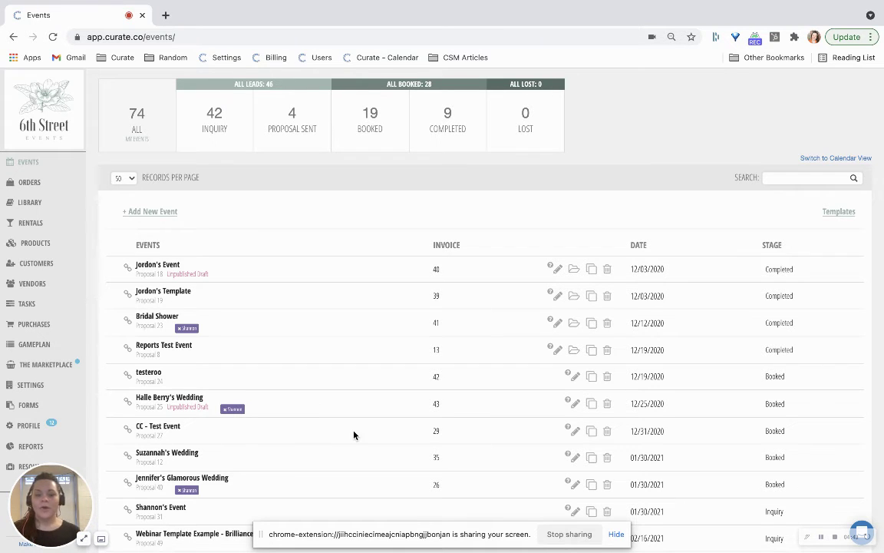
scroll(317, 430, down, 10)
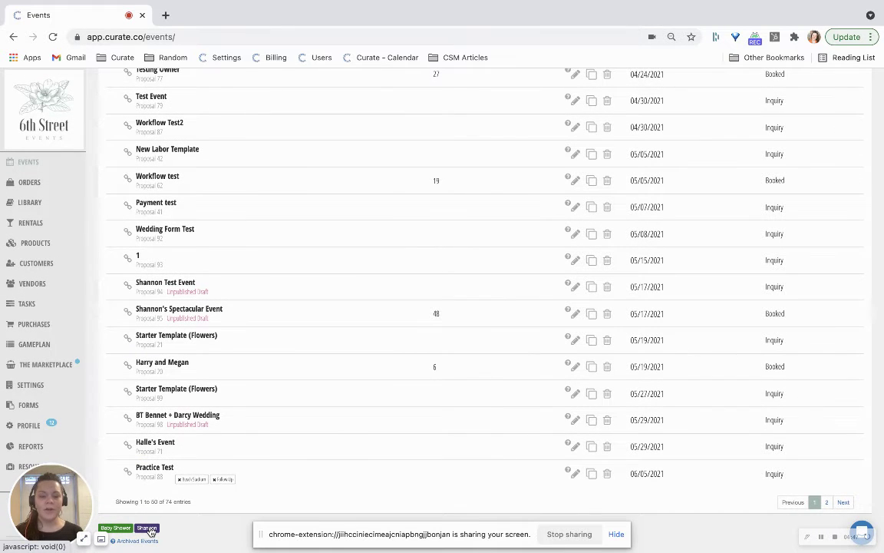
click(148, 529)
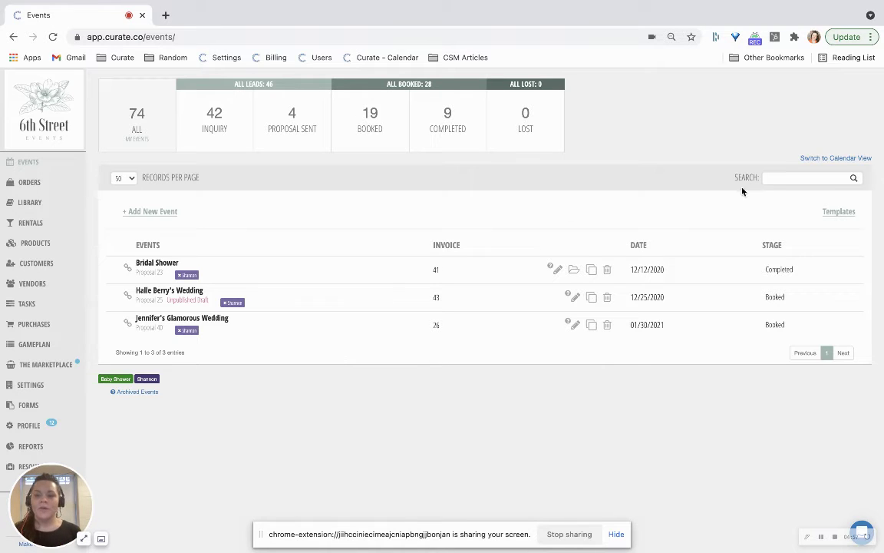
Search the tag-filtered events for Shower, and reset the list to show all events again.
click(786, 179)
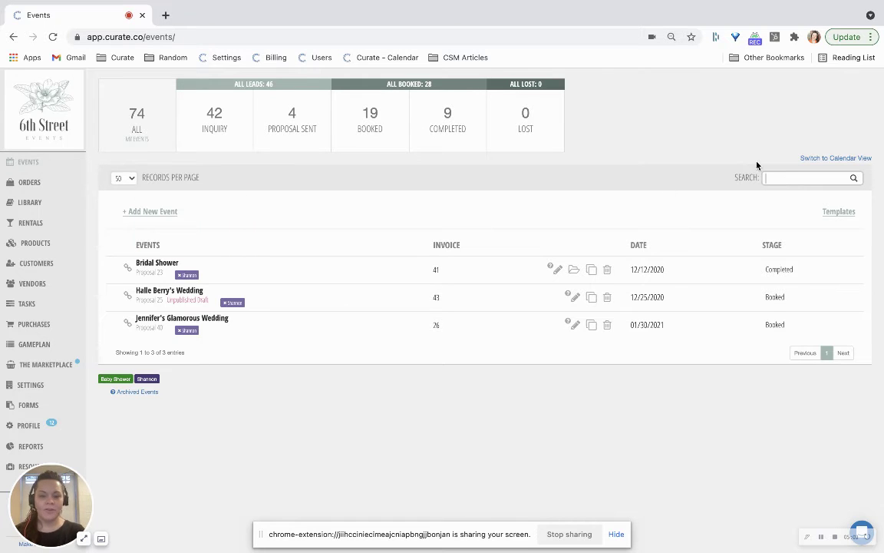
text(Shower)
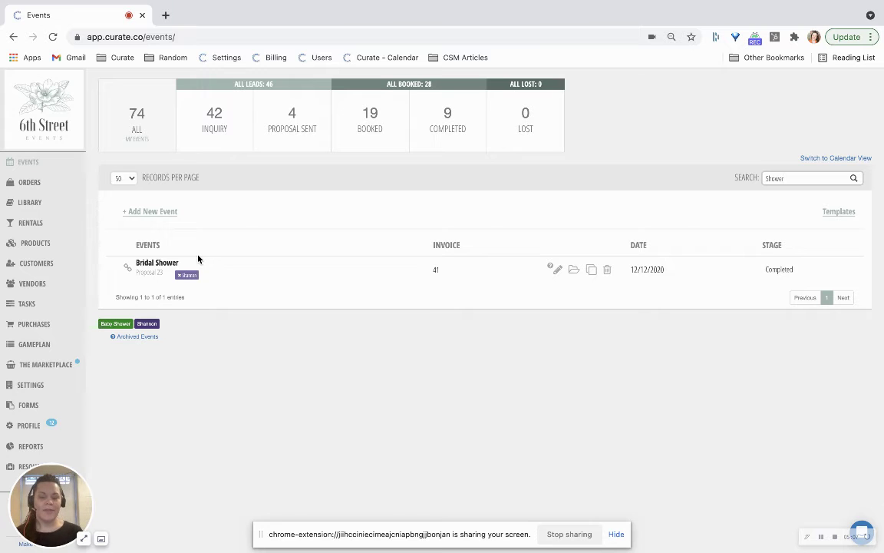
click(776, 179)
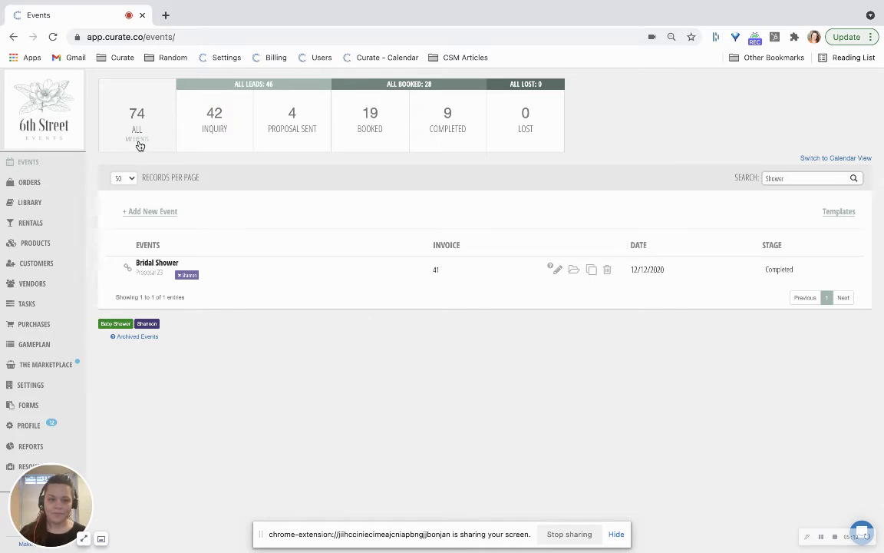
double_click(774, 177)
text(\)
key(BackSpace)
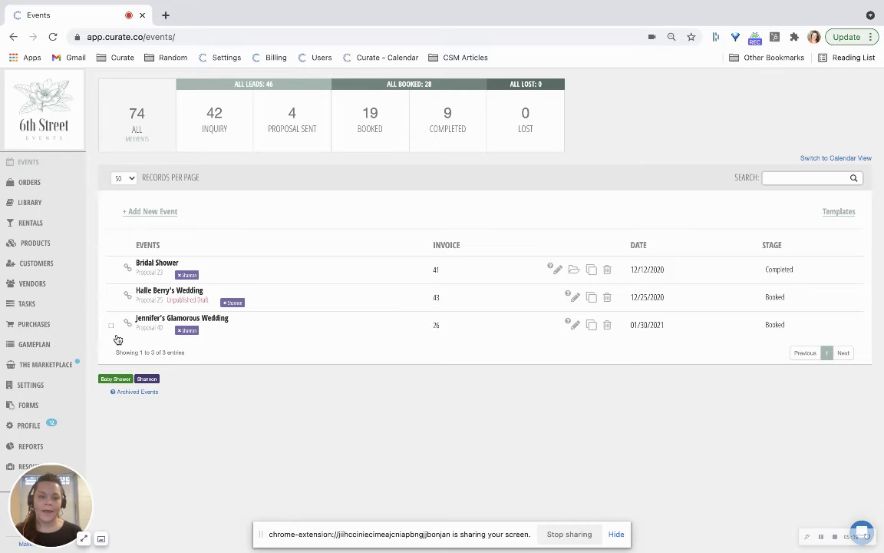
click(30, 165)
Search the full events list for Harry, and clear the search.
click(810, 180)
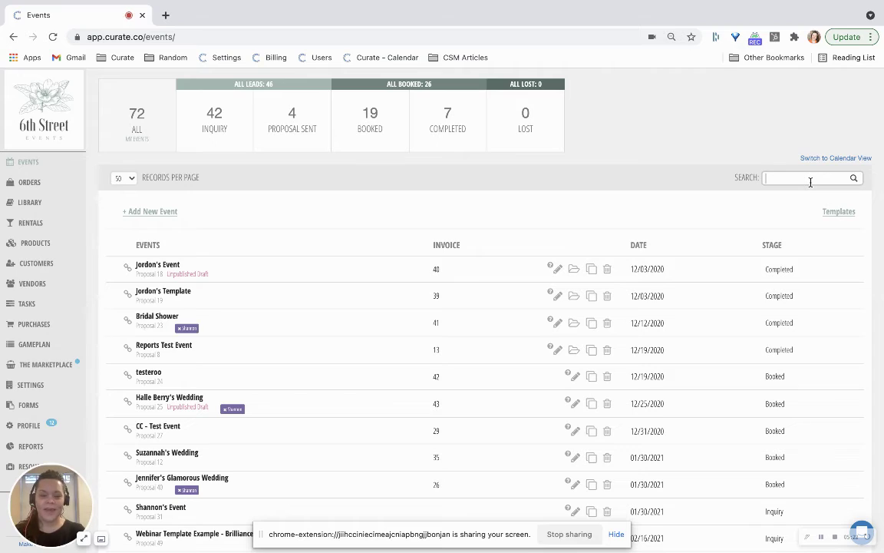
scroll(408, 355, down, 8)
scroll(408, 356, down, 10)
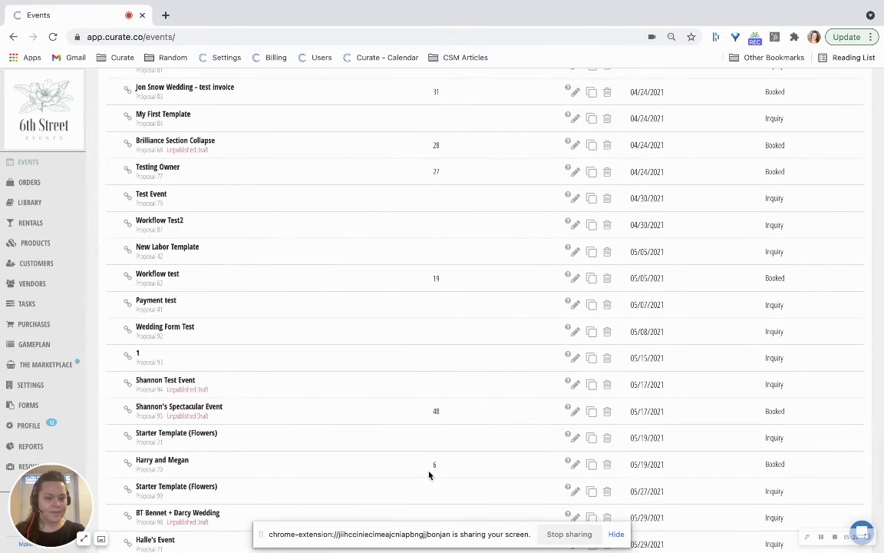
scroll(429, 473, down, 5)
scroll(538, 261, up, 20)
click(785, 175)
text(Harry)
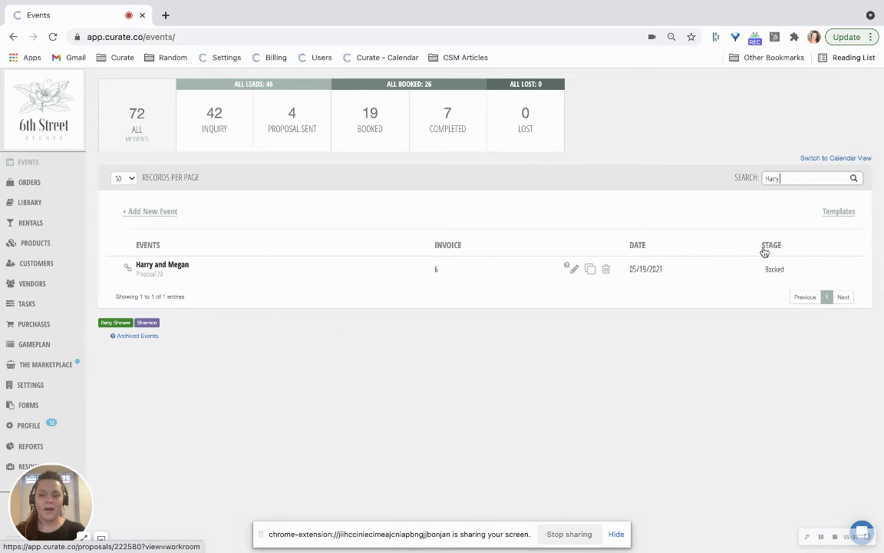
double_click(783, 181)
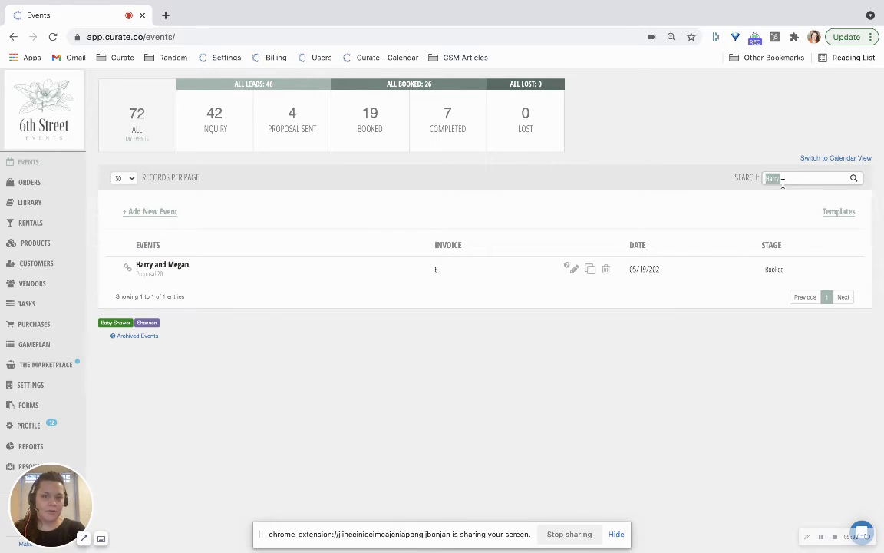
key(BackSpace)
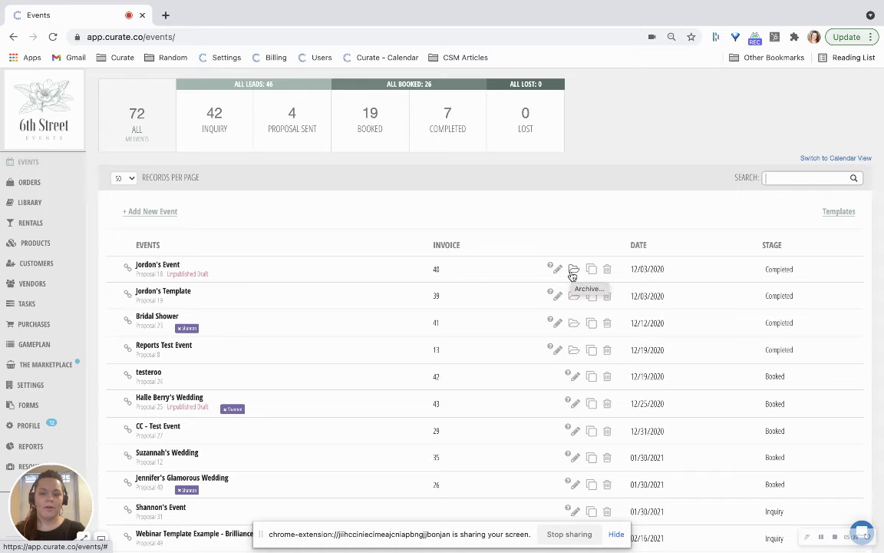
Archive the four Completed events at the start of the list together, from invoice 40 through Reports Test Event.
scroll(572, 275, down, 2)
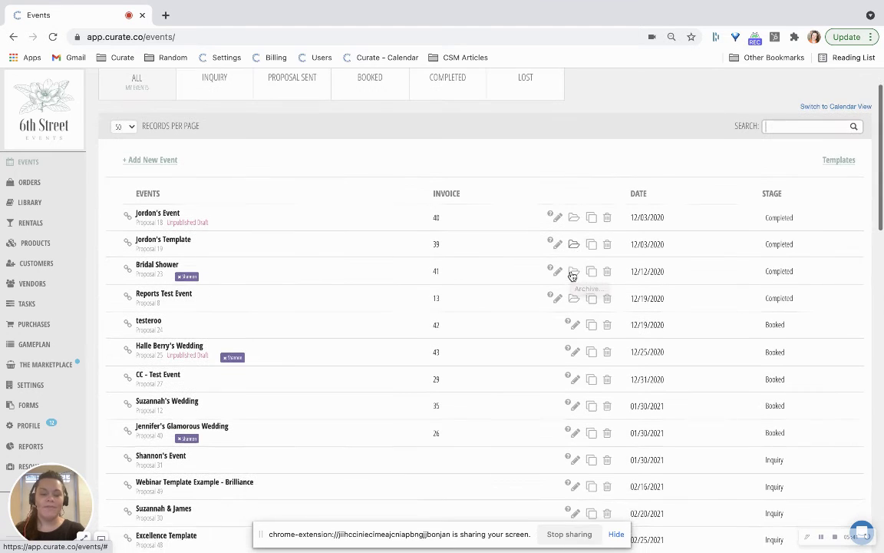
scroll(572, 275, up, 1)
click(110, 237)
click(110, 263)
click(111, 292)
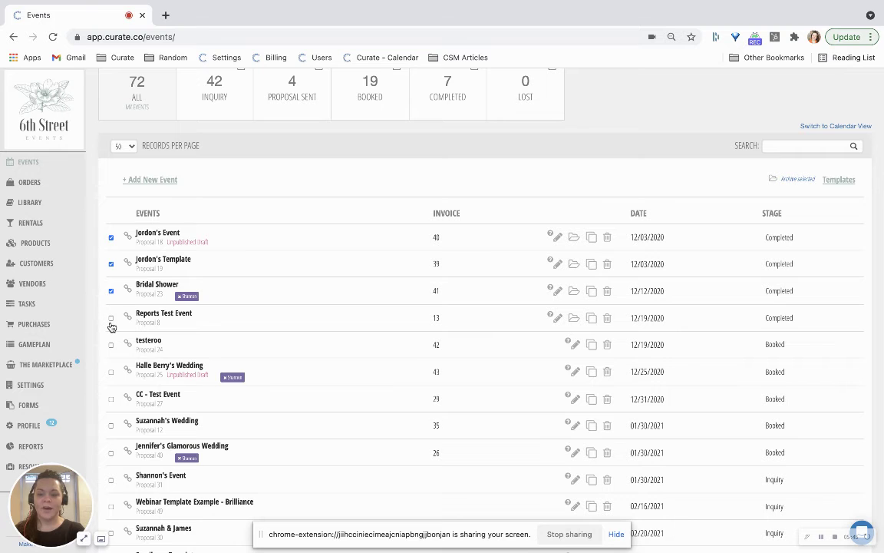
scroll(597, 141, up, 1)
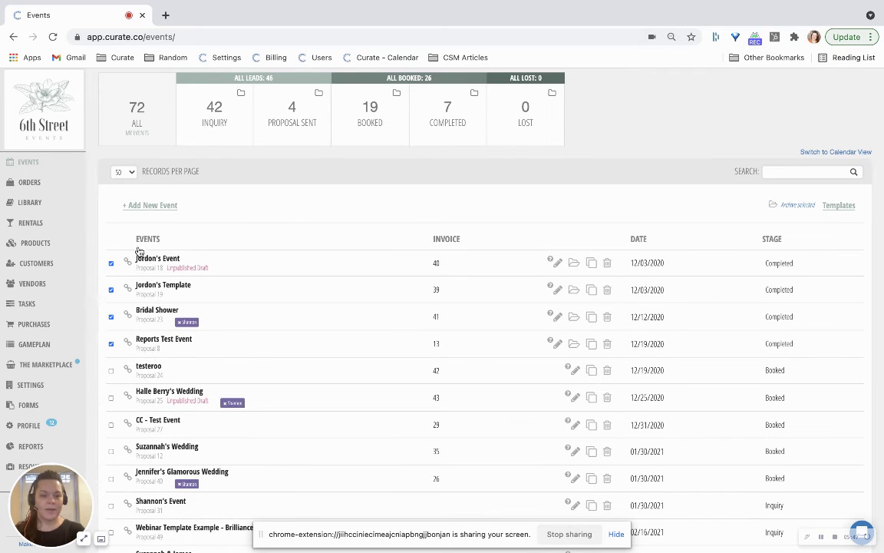
click(797, 205)
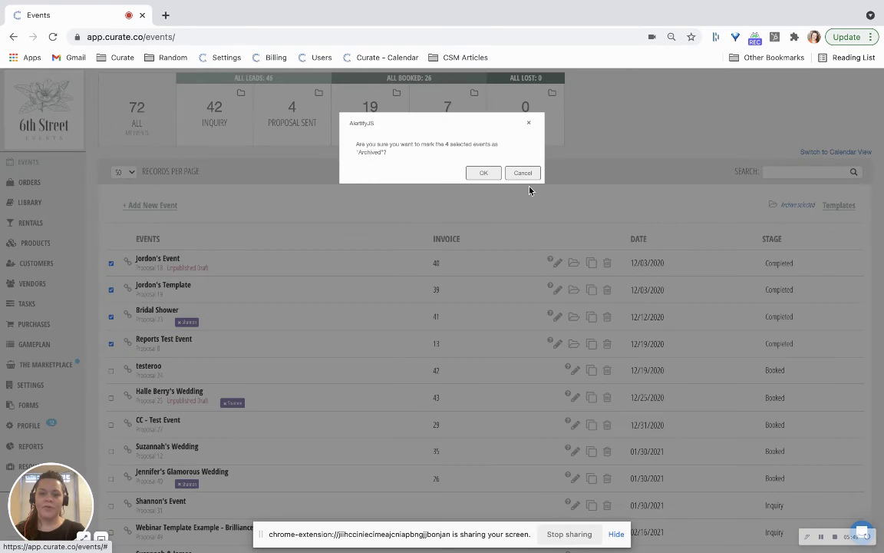
click(484, 173)
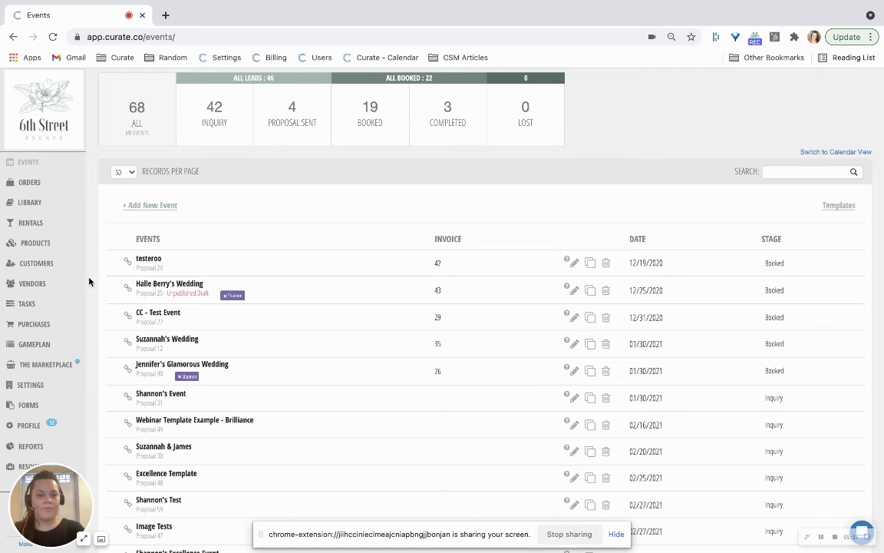
Open the testeroo event's latest version and its public link, each in a new browser tab.
click(131, 265)
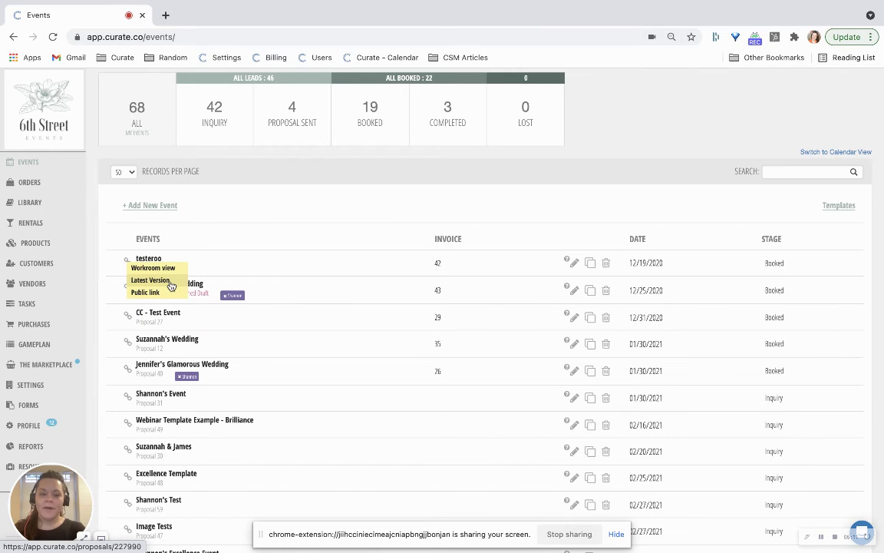
right_click(165, 284)
click(192, 287)
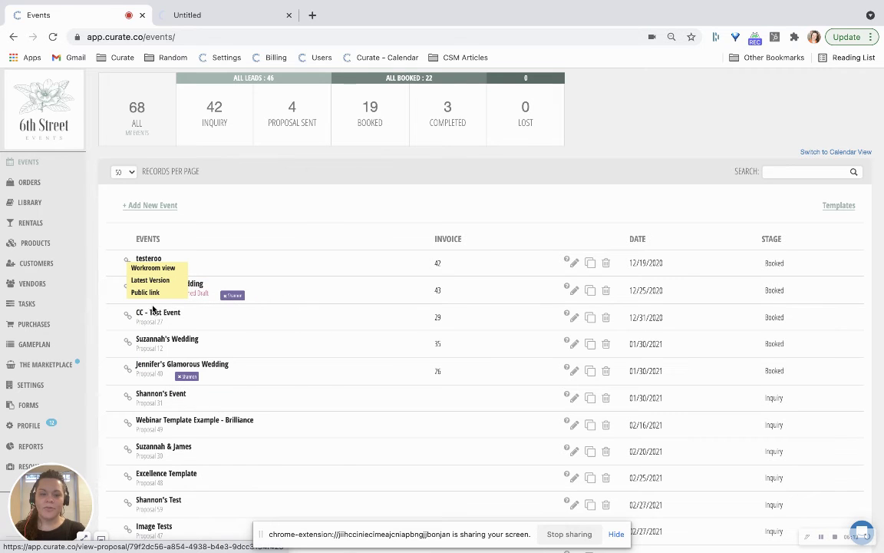
right_click(153, 291)
click(199, 298)
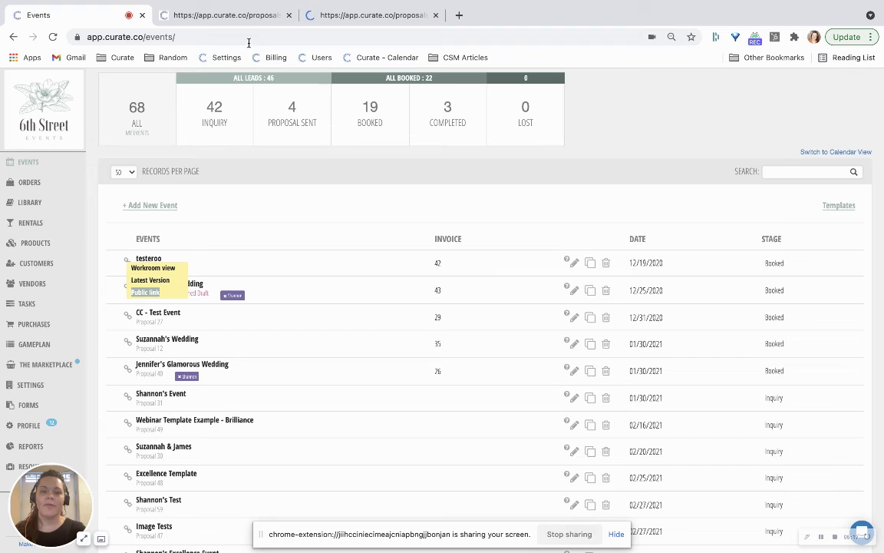
Review the latest version of the testeroo proposal in the workroom, from the cover down to the Proposal section.
click(253, 14)
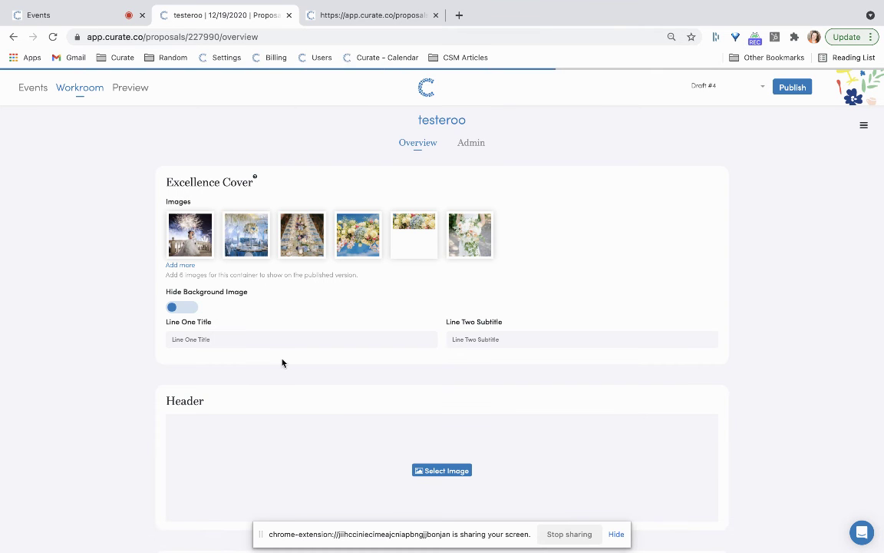
scroll(285, 361, down, 5)
scroll(286, 361, down, 10)
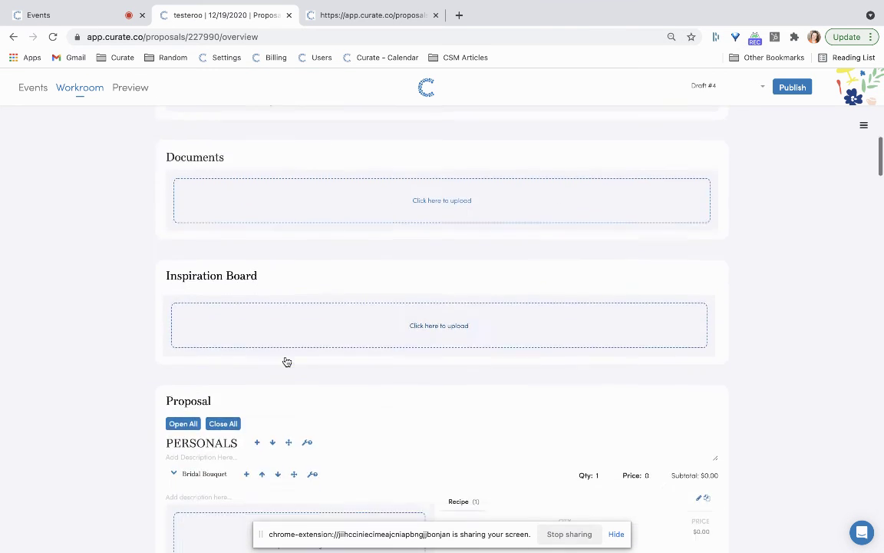
Review testeroo's public proposal page, select its web address, and close both proposal tabs to return to the events list.
click(344, 48)
scroll(331, 253, down, 15)
scroll(332, 253, up, 15)
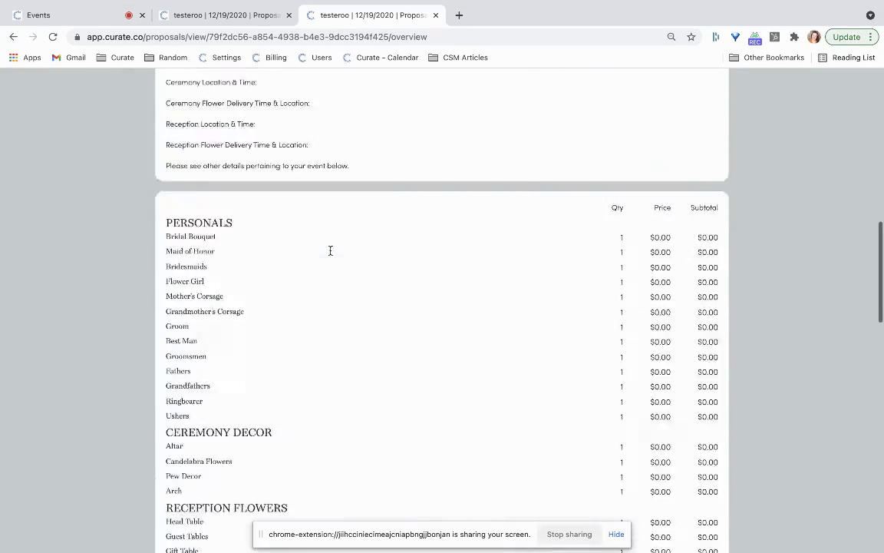
click(328, 69)
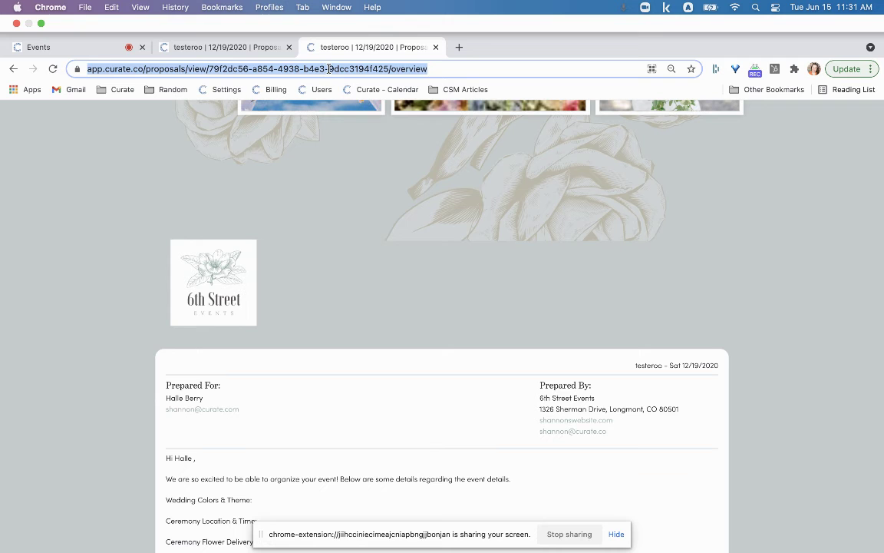
click(288, 46)
click(289, 47)
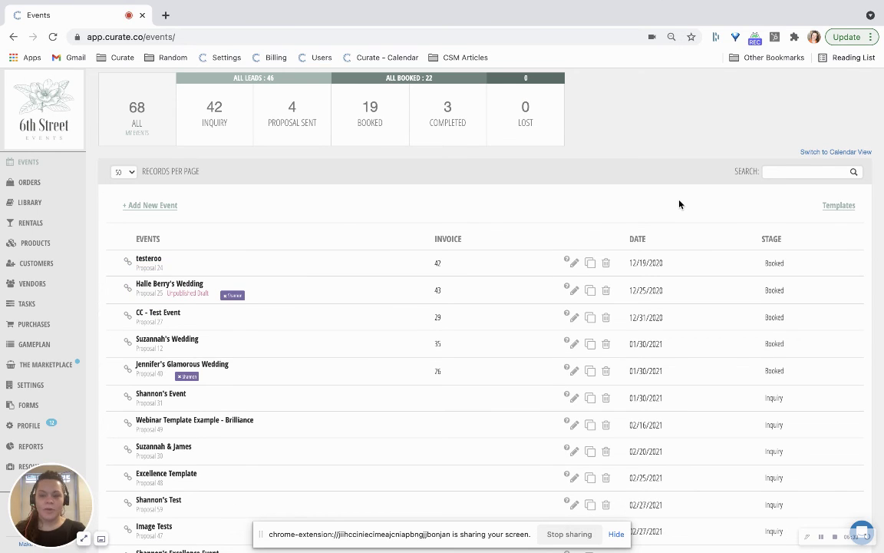
Open the list of proposal templates and return to the events list.
click(839, 206)
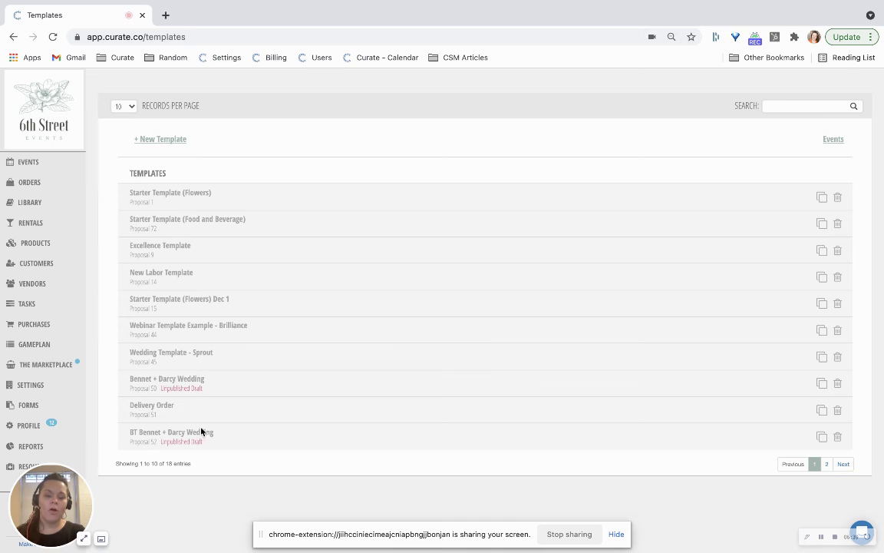
click(839, 141)
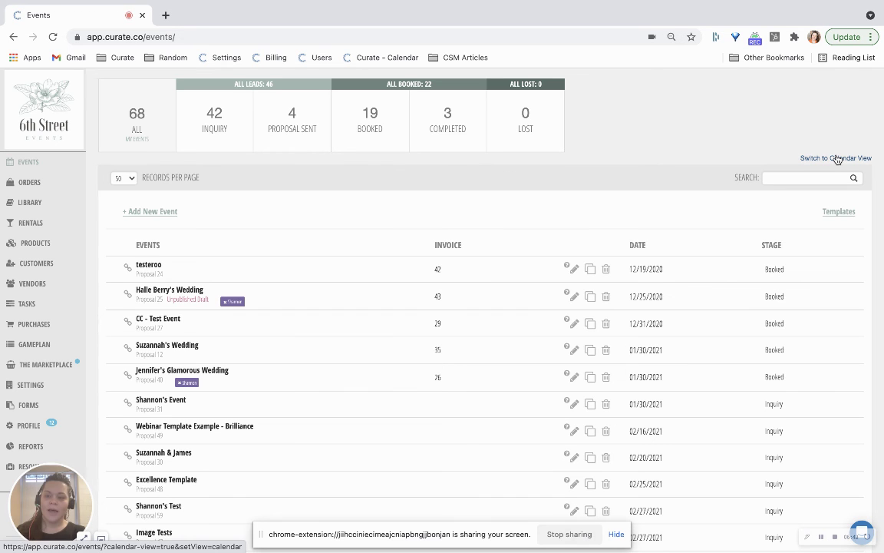
Show the events as a calendar, advance from June to August 2021, and switch back to the list view.
click(839, 159)
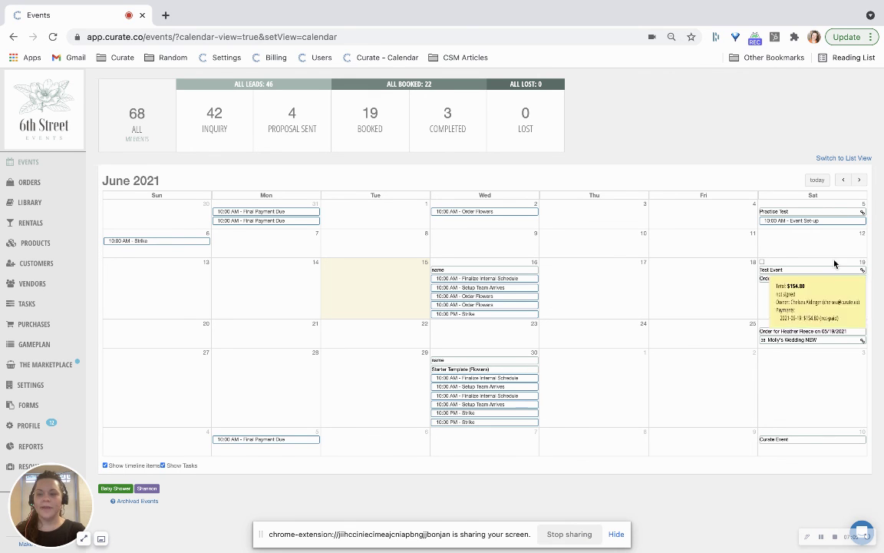
click(860, 180)
click(859, 180)
mouse_move(798, 257)
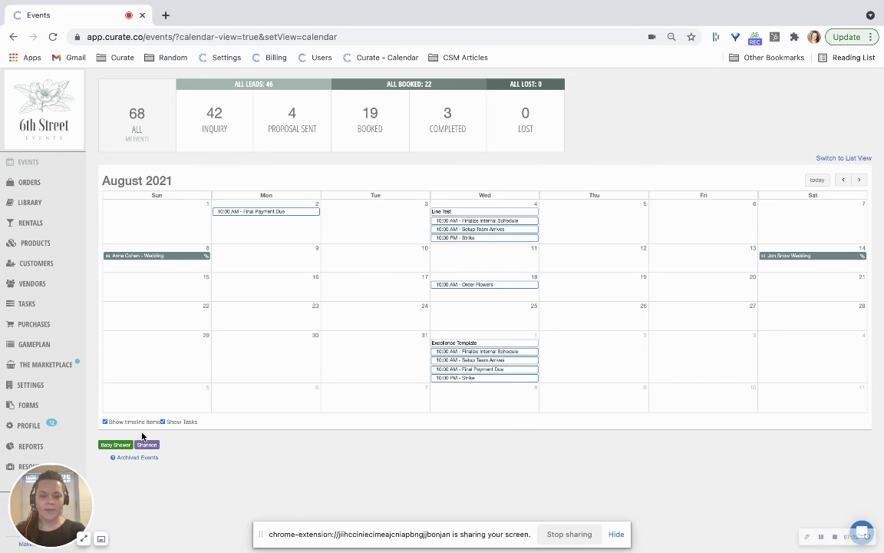
click(844, 157)
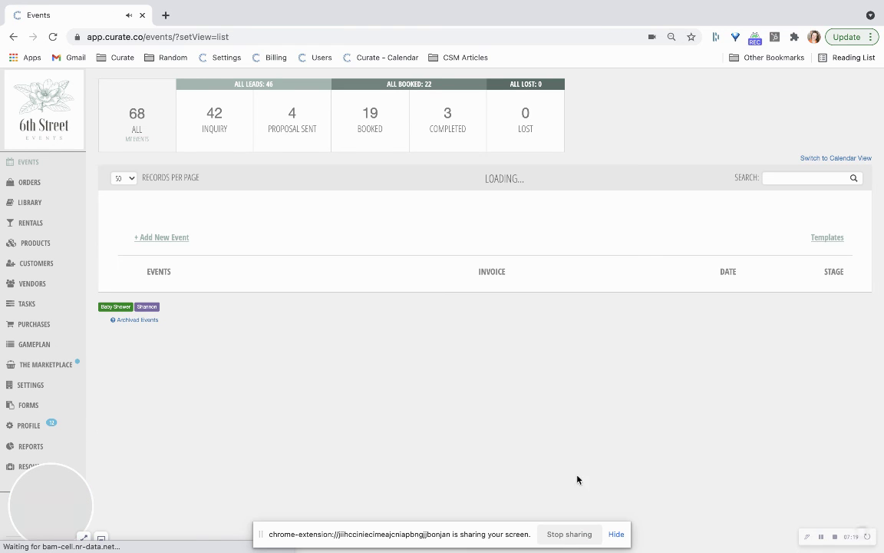